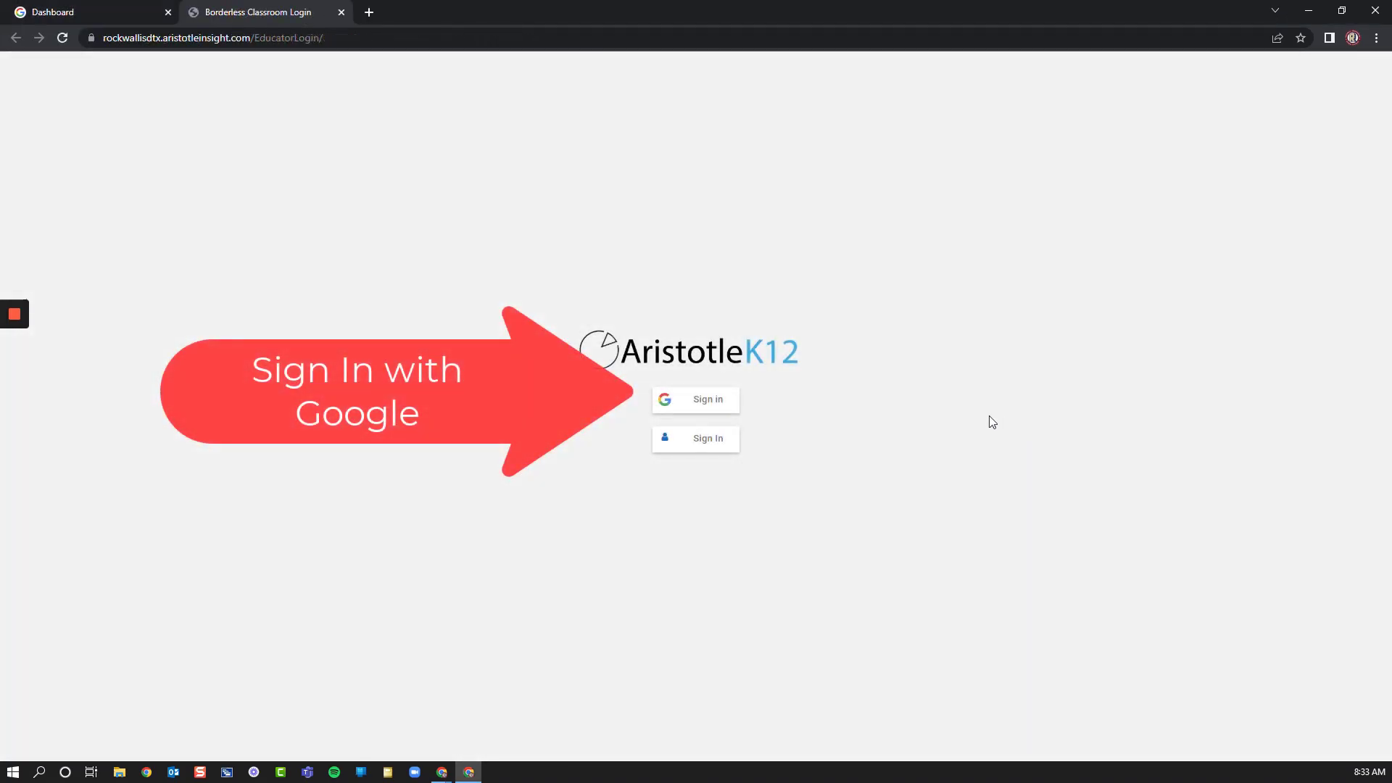
- Sign in with a Google account and open the Sample Class 1 classroom
left_click(686, 414)
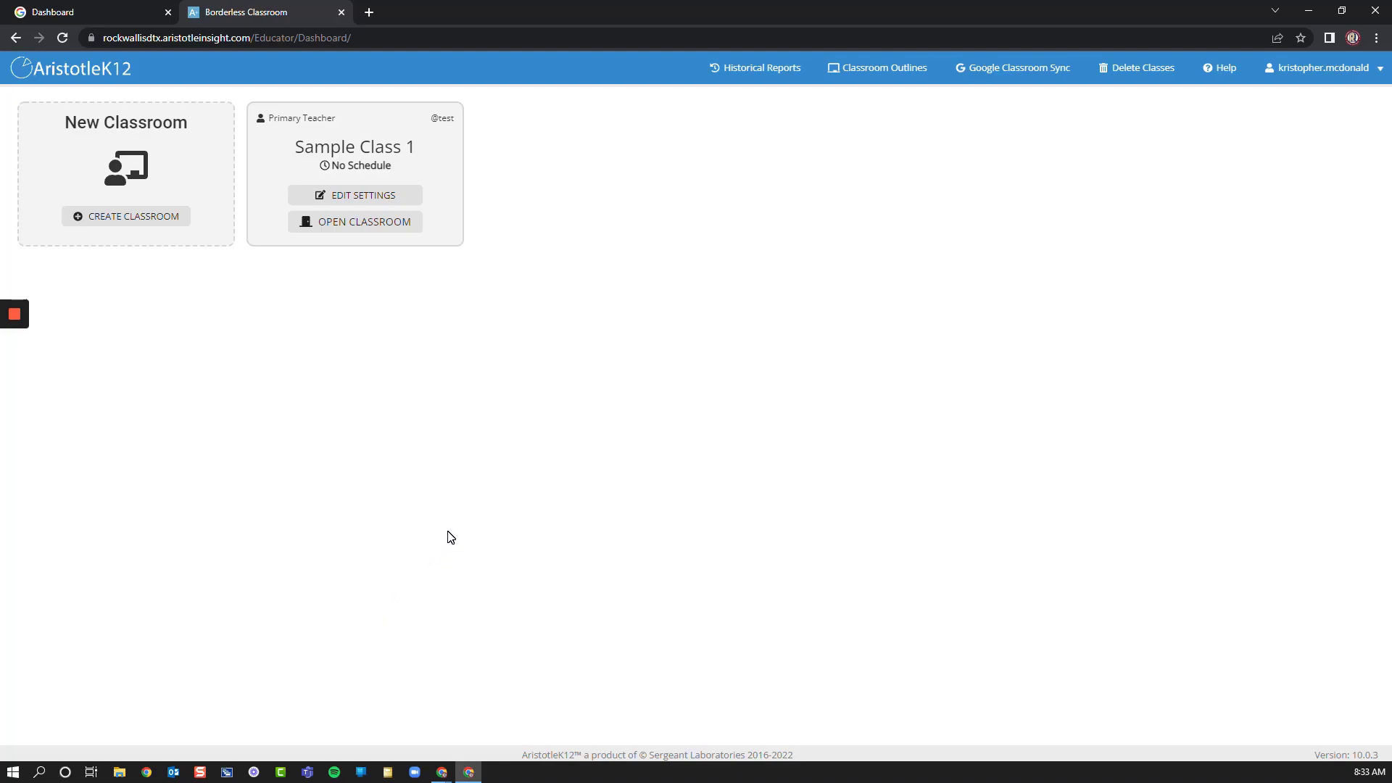
left_click(384, 225)
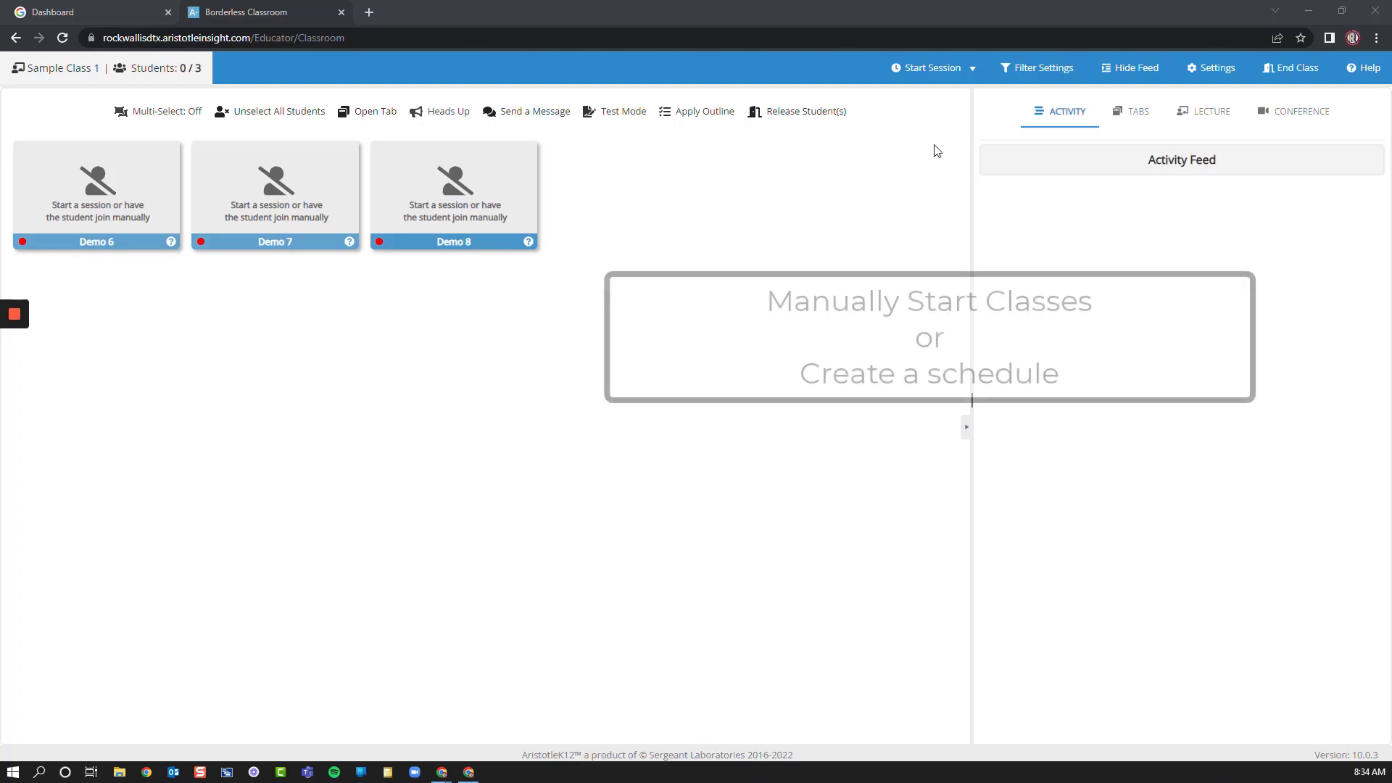
- Start a 30 Minute Session and scroll the Activity Feed as Demo 6, 7 and 8 join
left_click(945, 60)
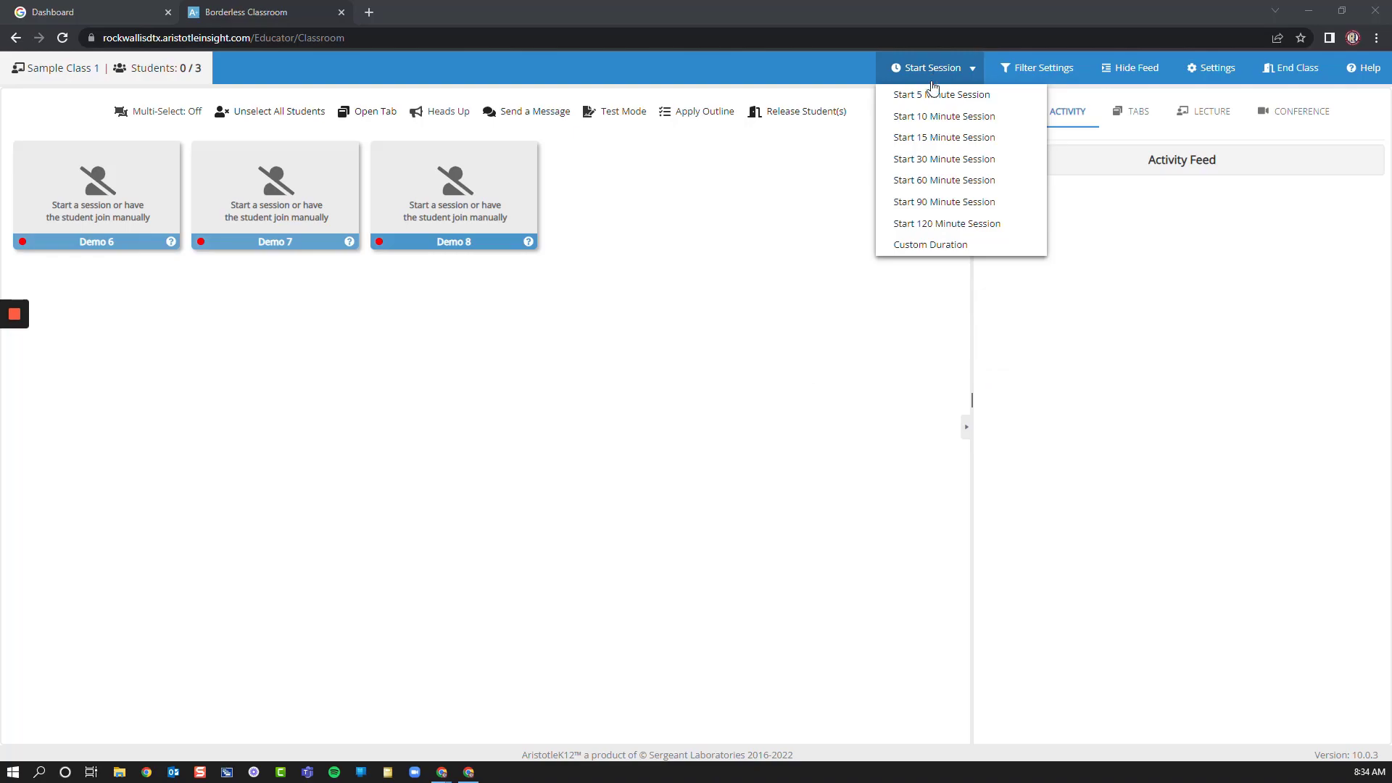
left_click(927, 163)
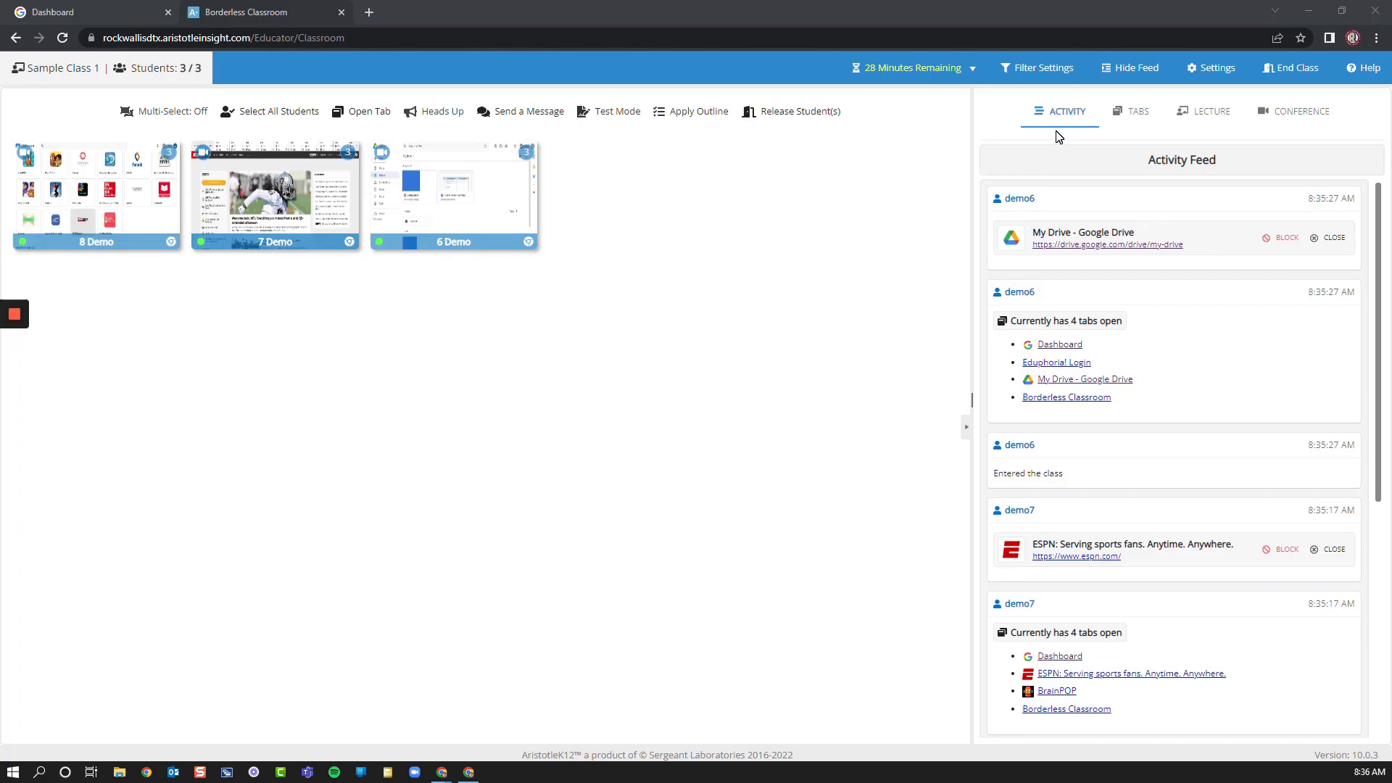
scroll(1077, 340, "down", 2)
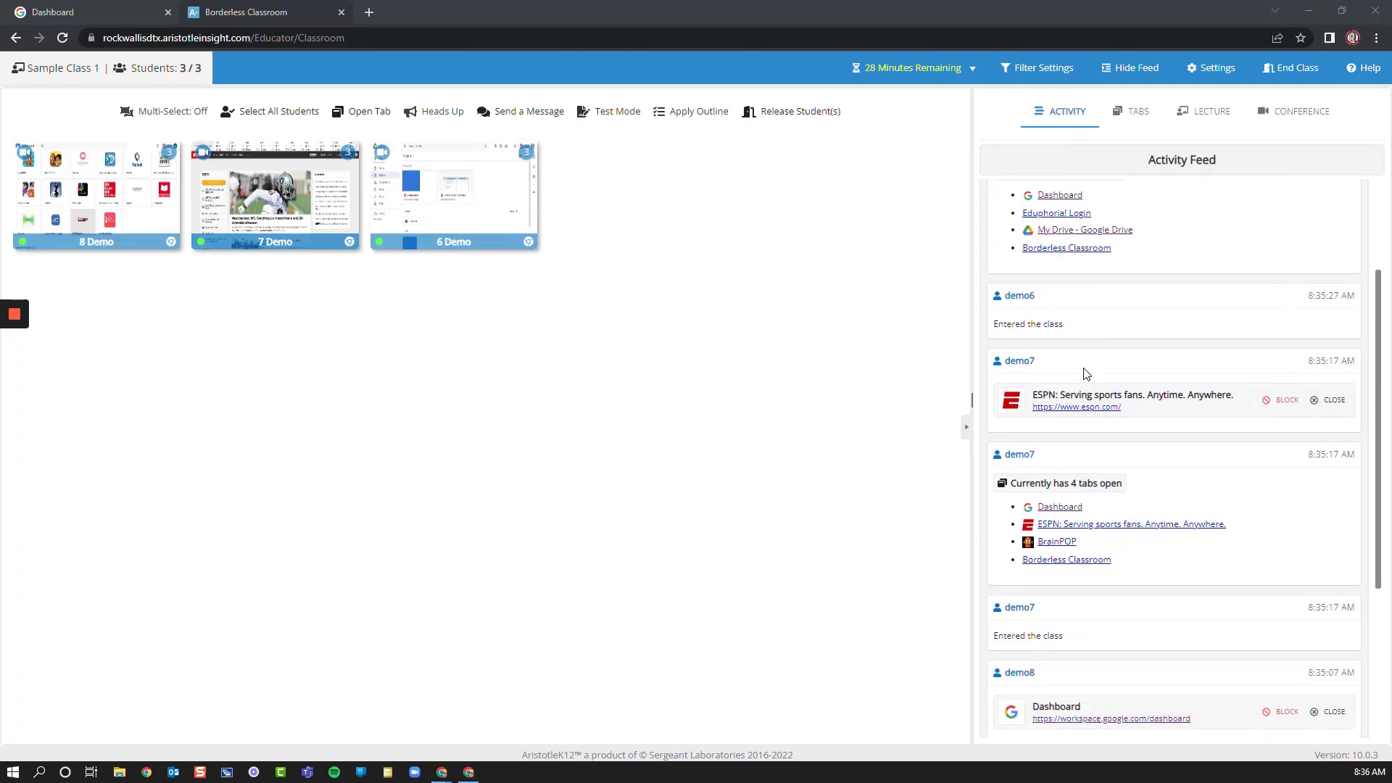
scroll(1087, 377, "down", 1)
scroll(1125, 399, "up", 2)
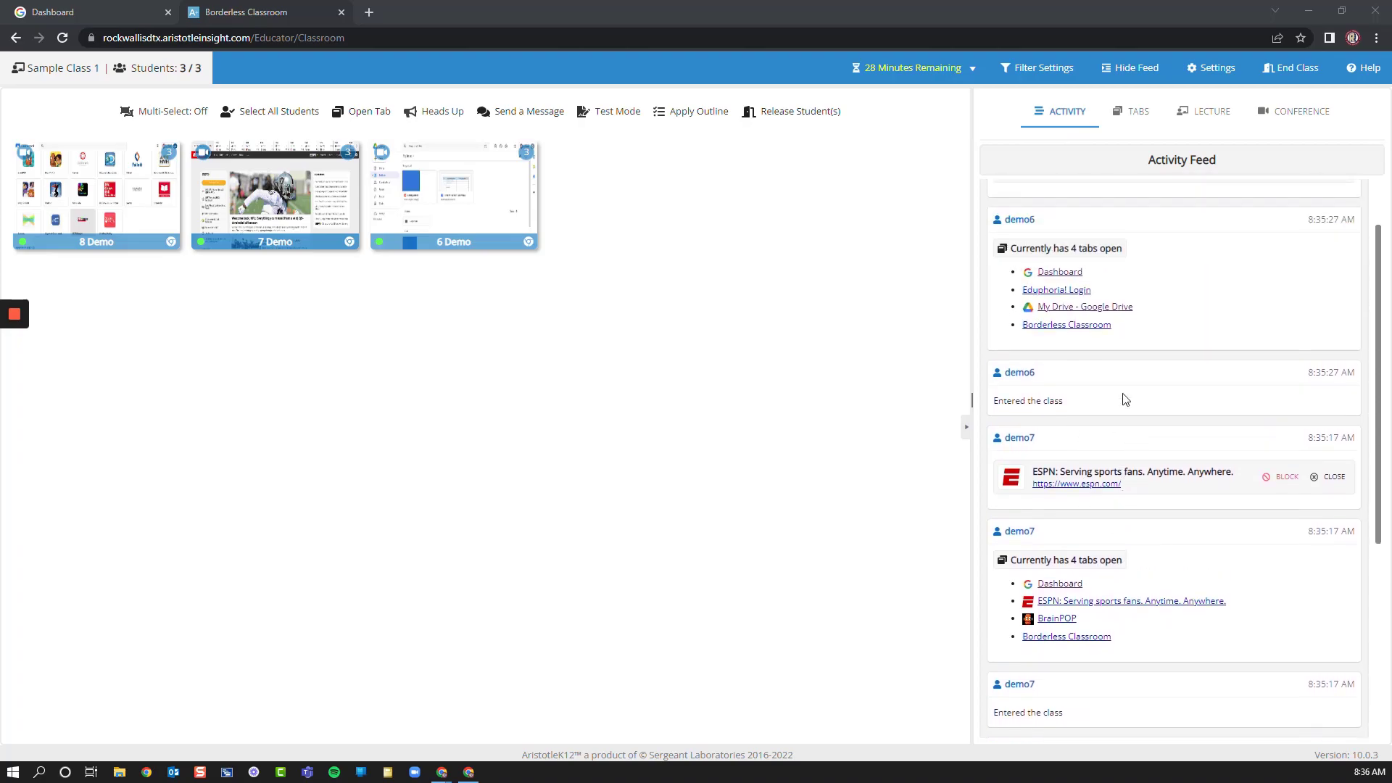
- In Tab Management, close ESPN on students' devices and open Starfall Education for everyone
left_click(1131, 114)
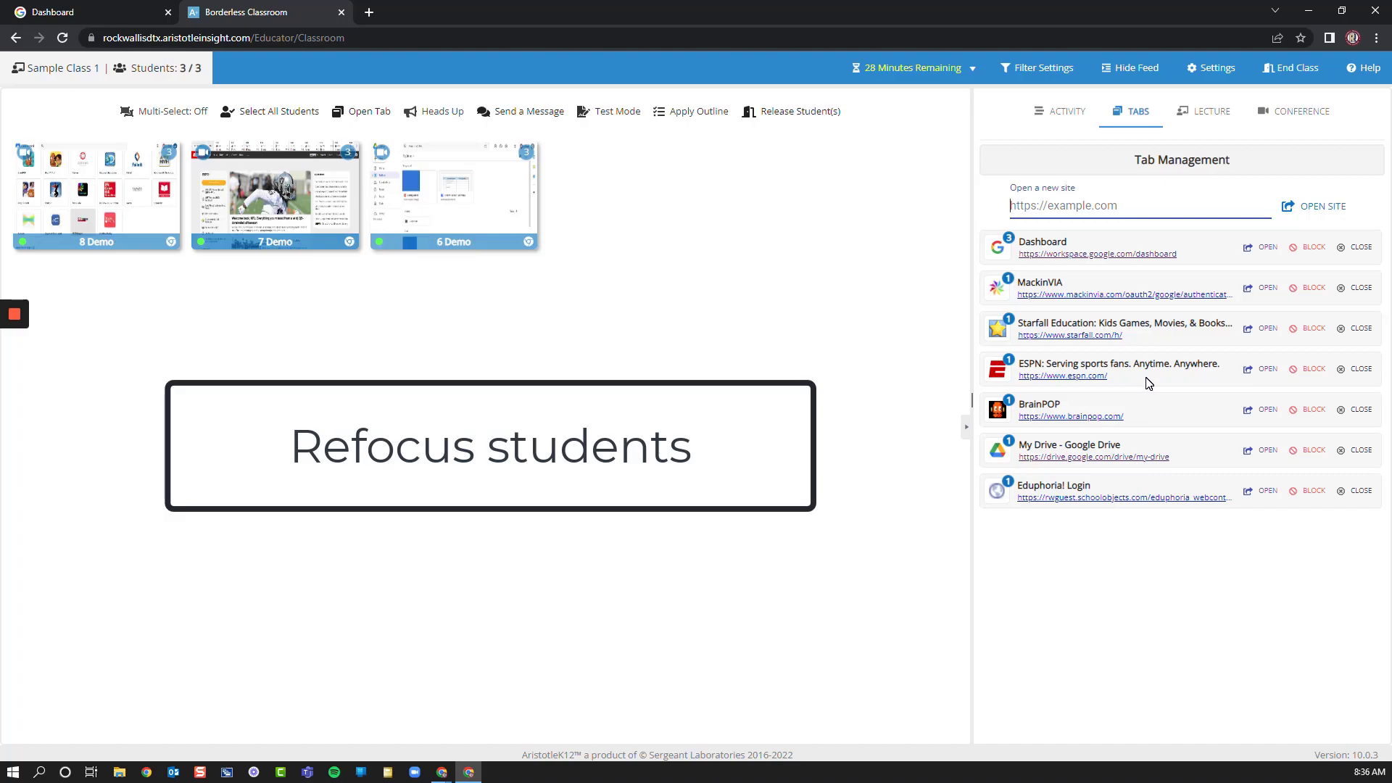
left_click(1361, 371)
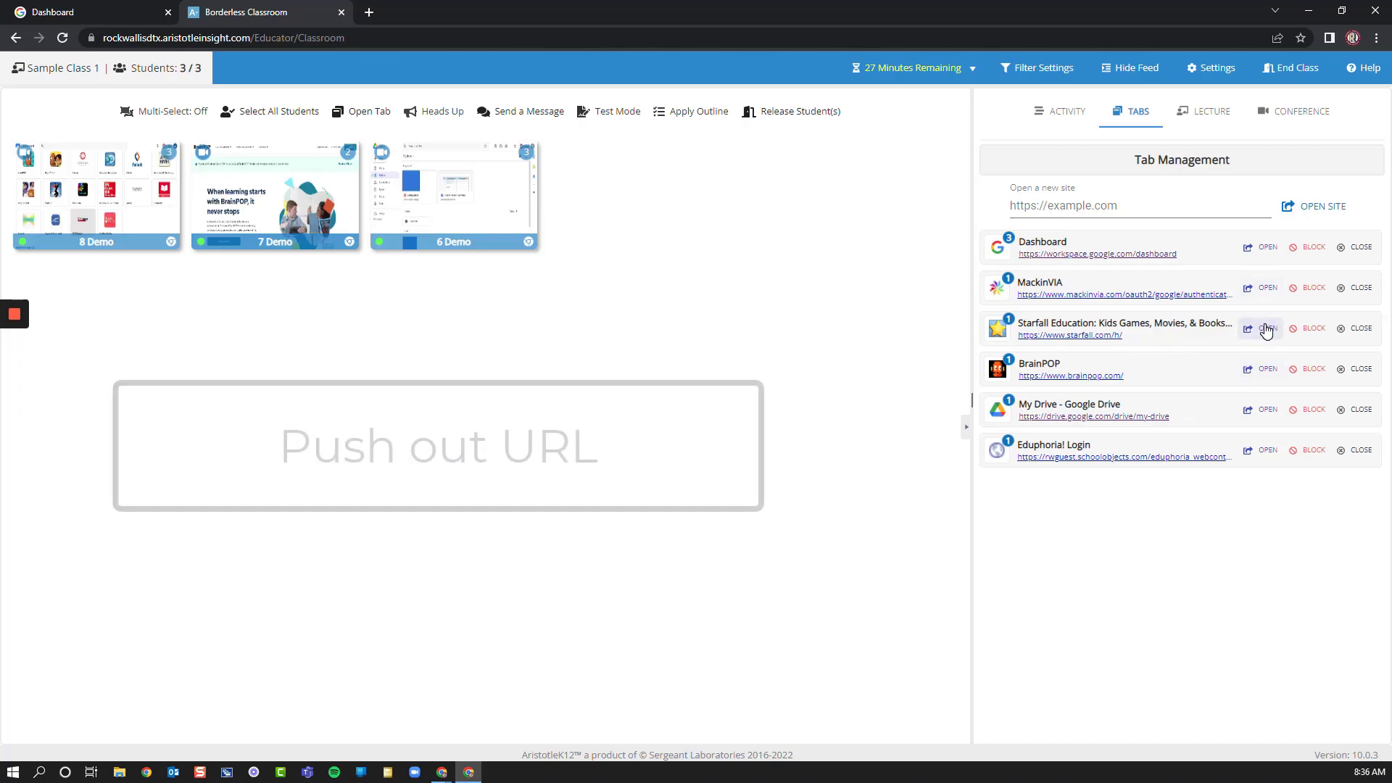
left_click(1266, 330)
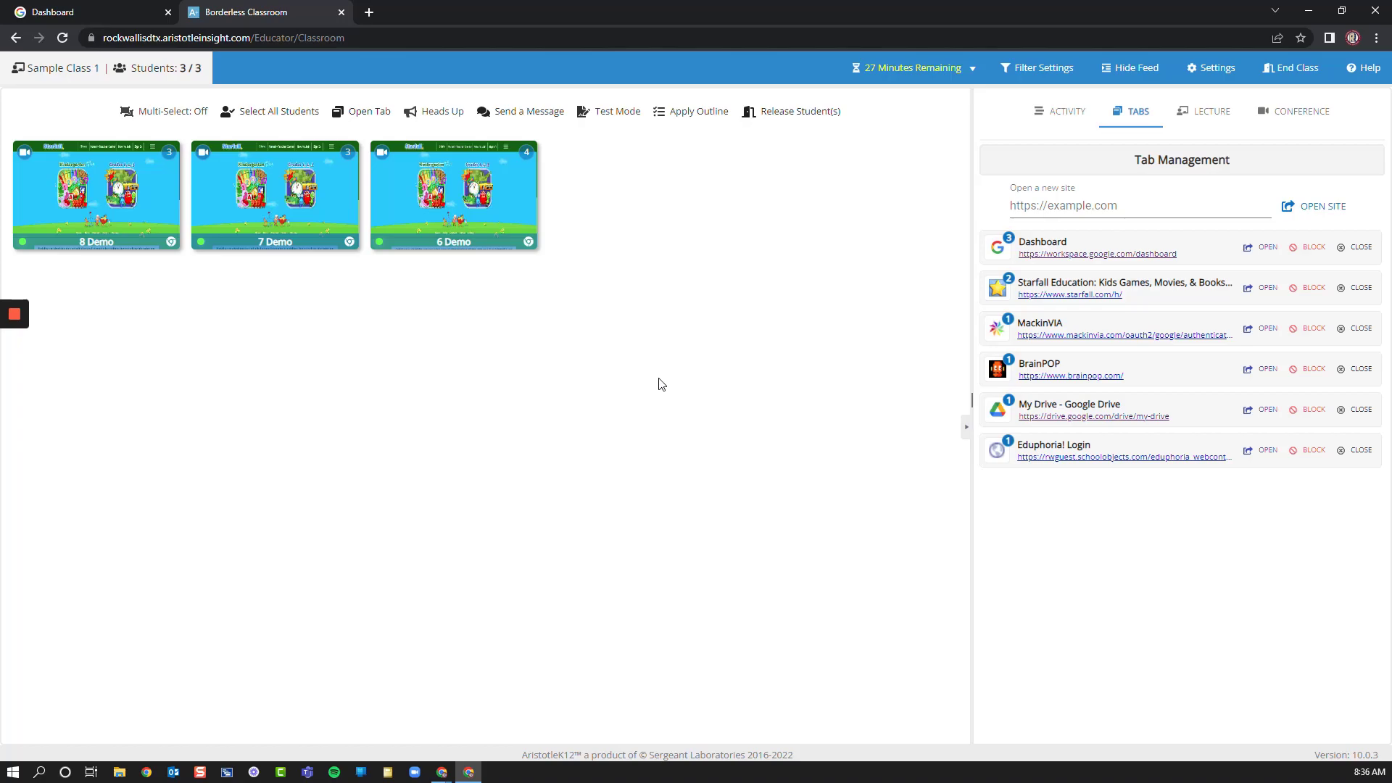
- Close the Dashboard tab on demo8's device through its Manage Tabs view
mouse_move(156, 205)
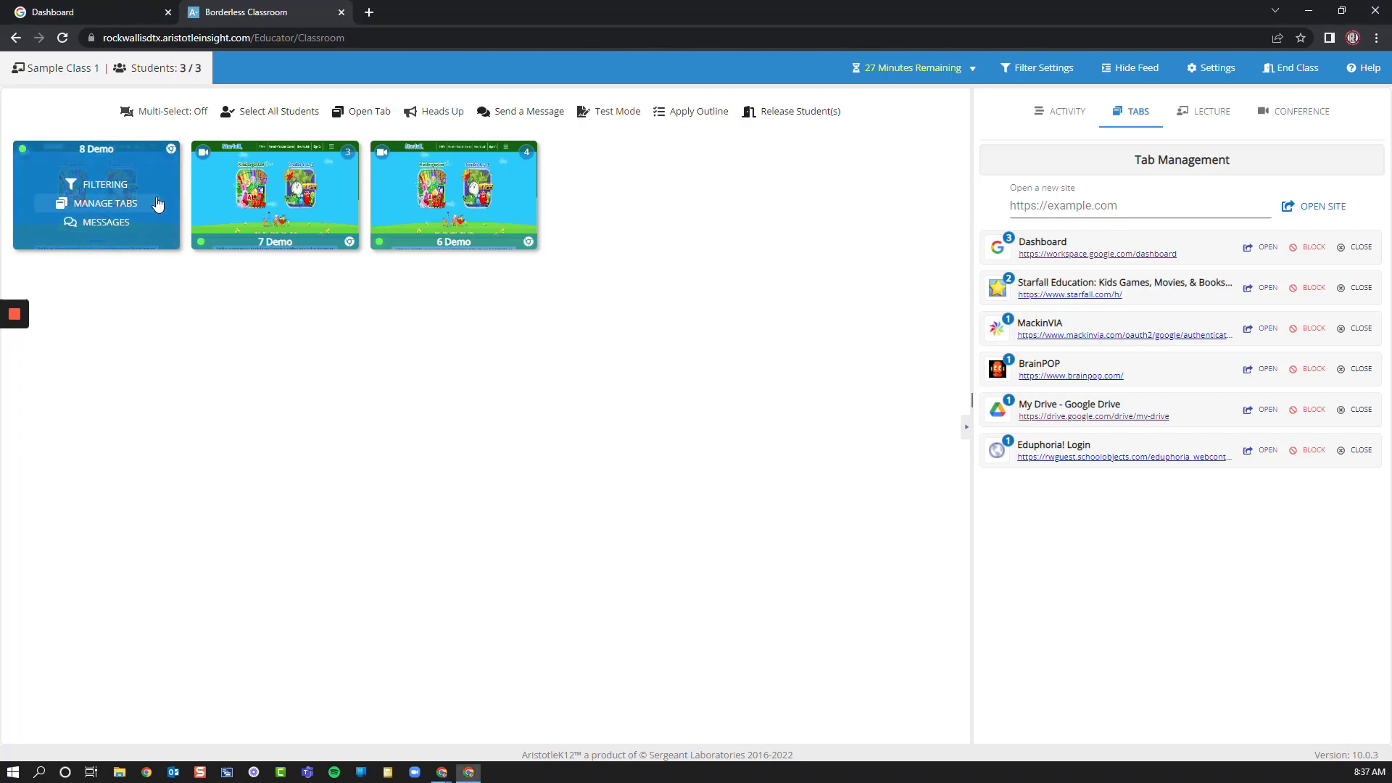
left_click(157, 203)
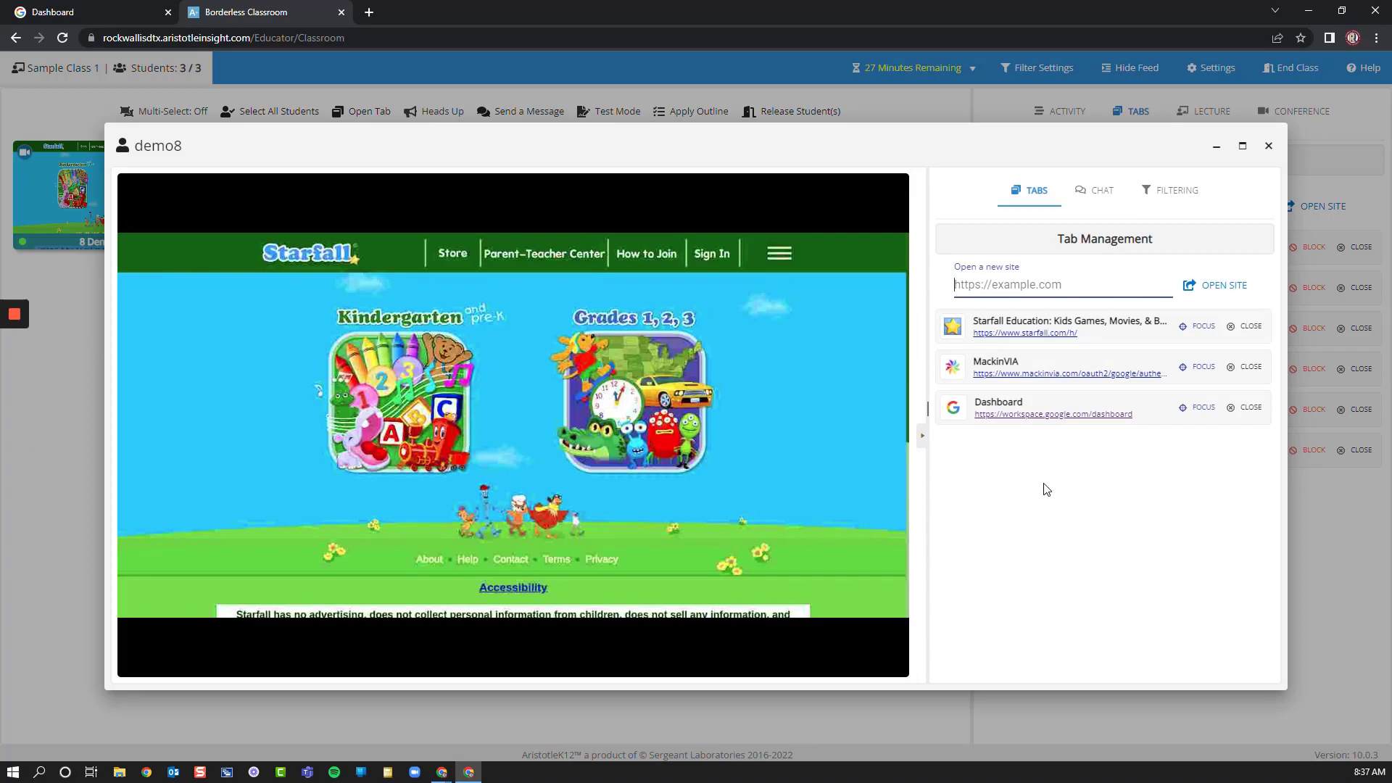
left_click(1198, 408)
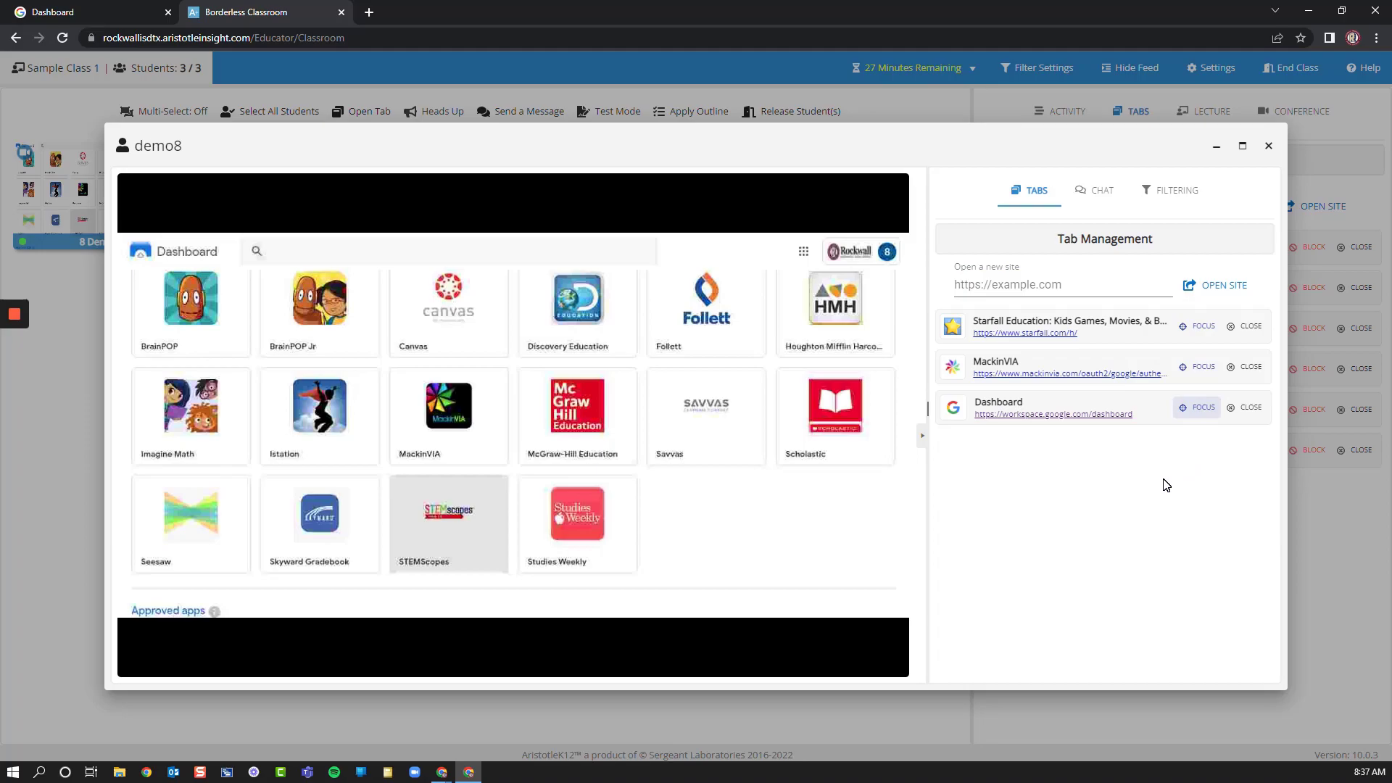
left_click(1245, 411)
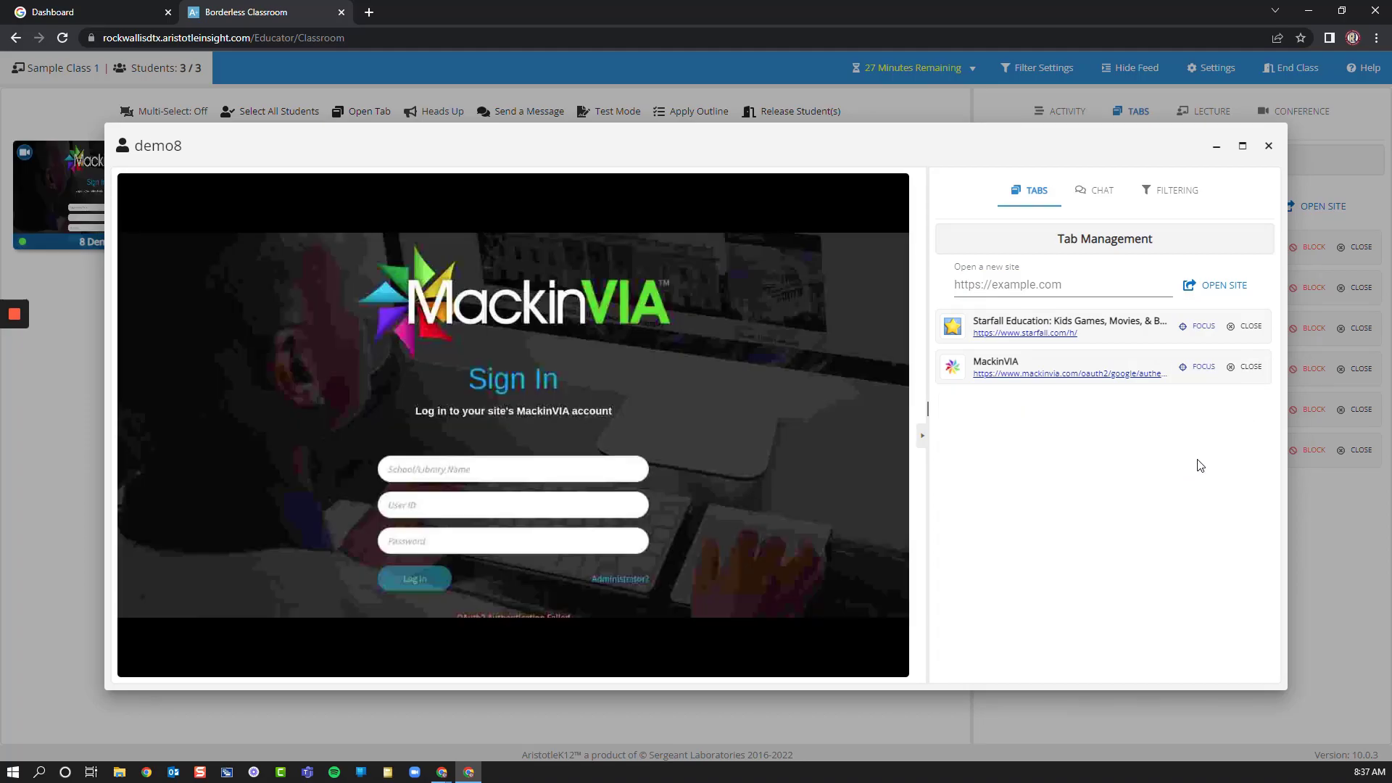
left_click(1269, 146)
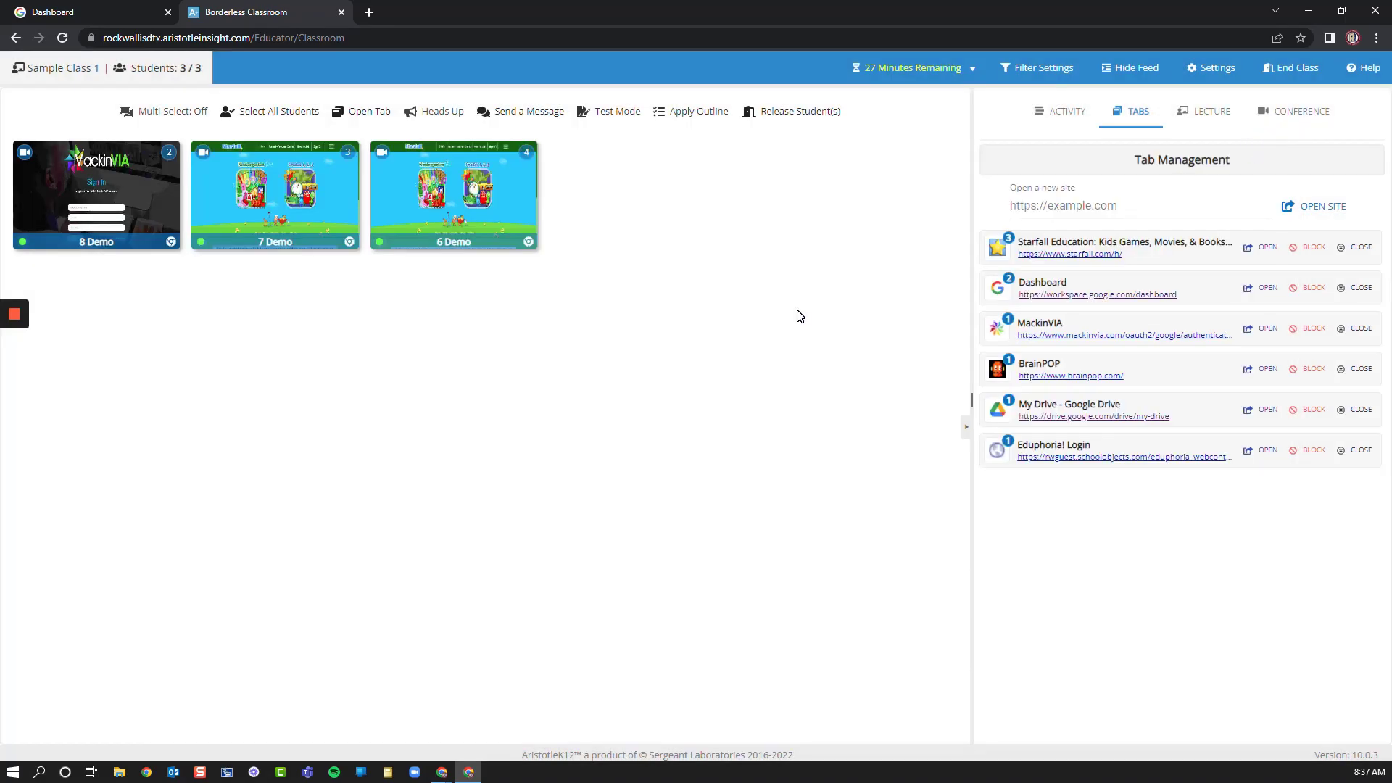
- Turn on Multi-Select and select the 8 Demo, 7 Demo and 6 Demo students
left_click(171, 112)
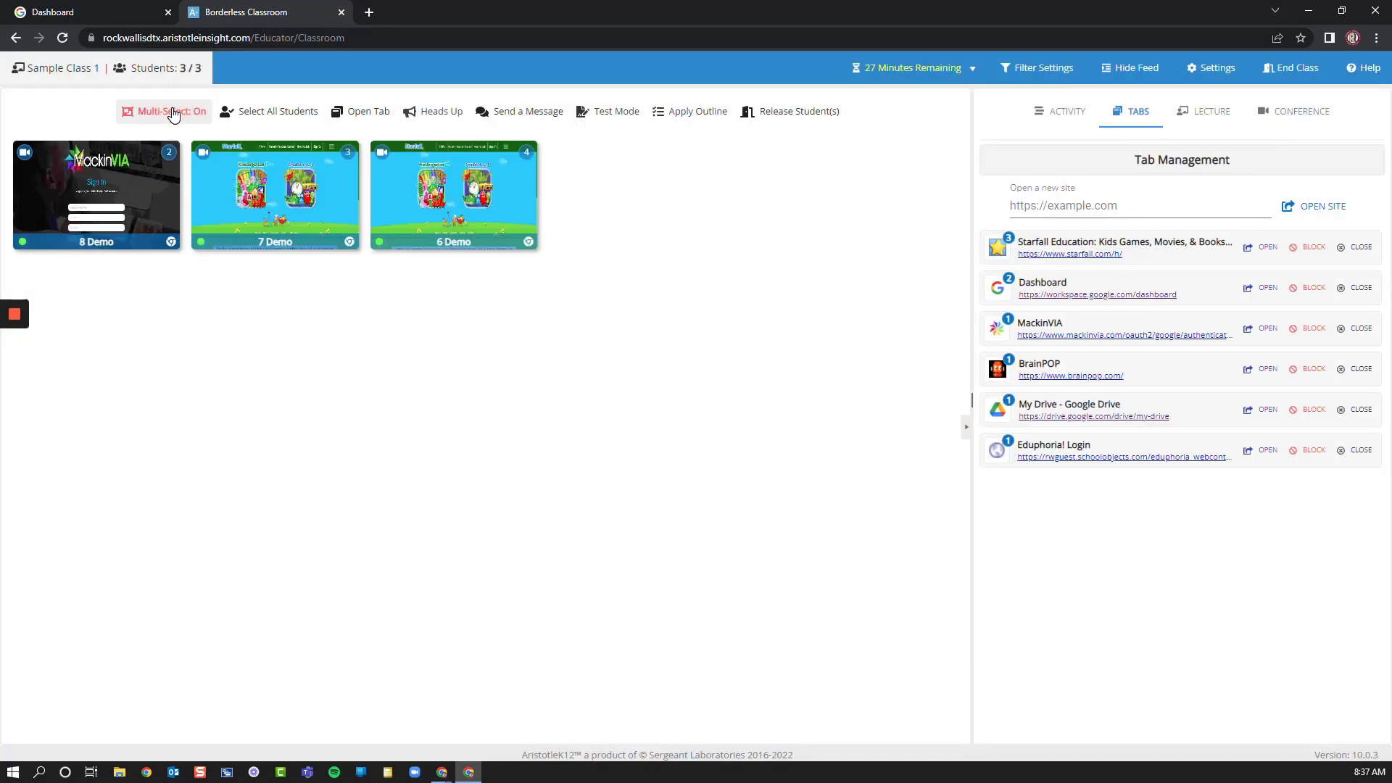
left_click(126, 179)
left_click(259, 189)
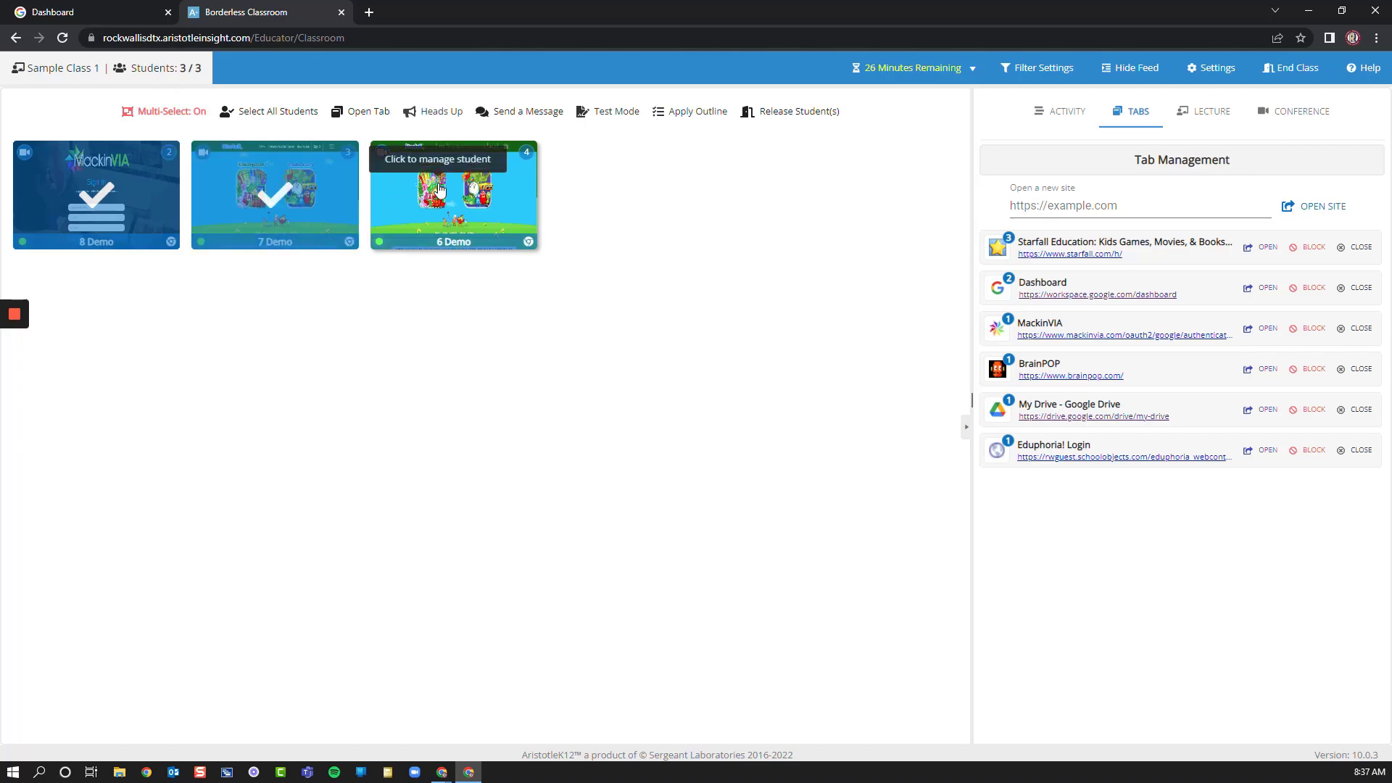
left_click(440, 190)
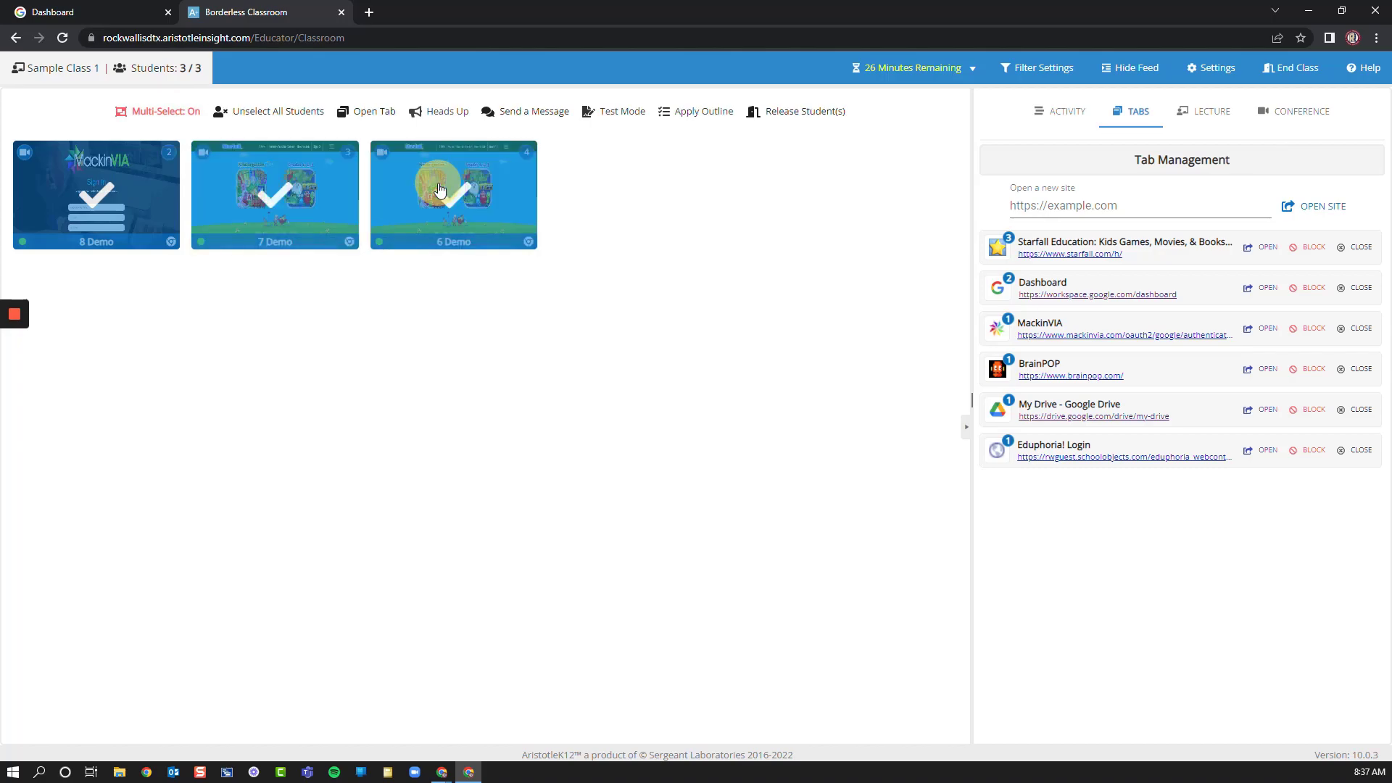
- Lock their screens with a 'Please look up' heads-up, end it, and start a new Open Tab
left_click(440, 116)
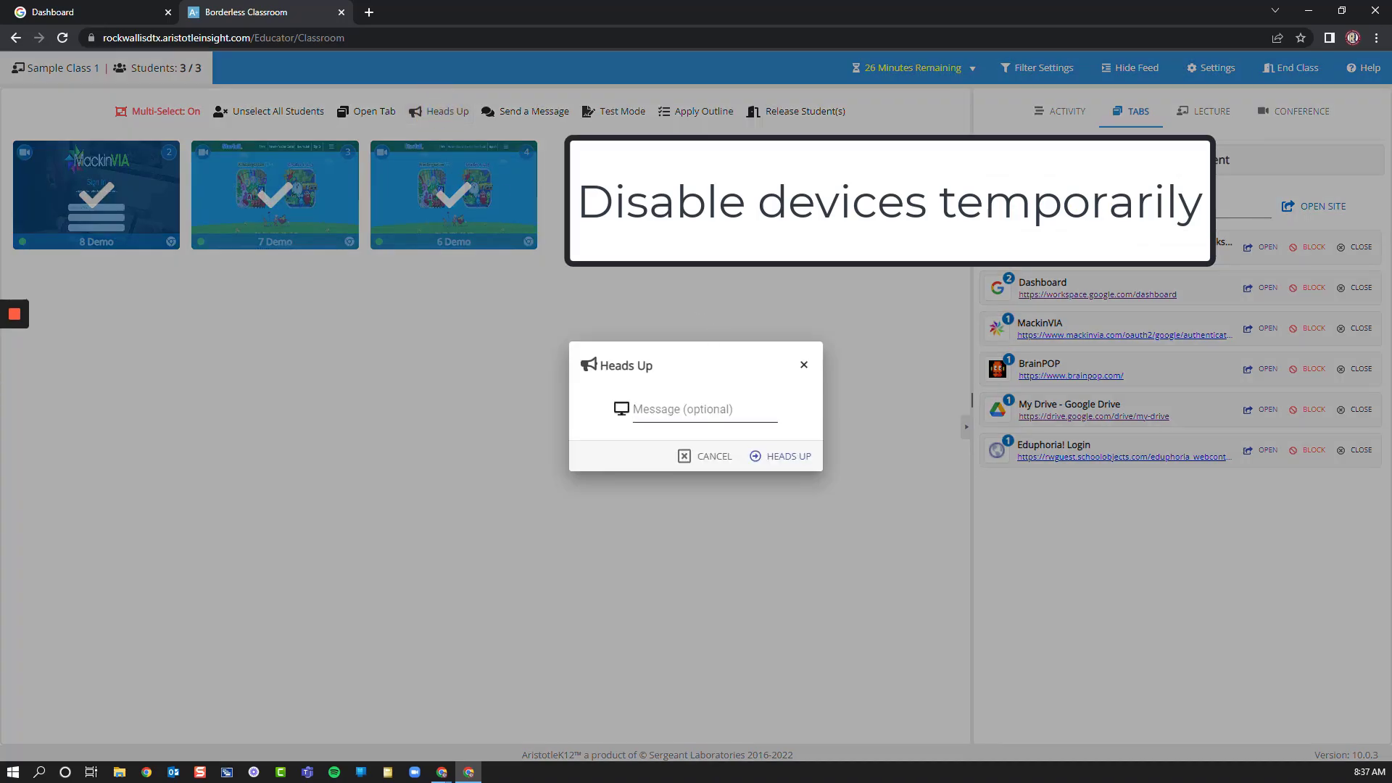
type("Please look up")
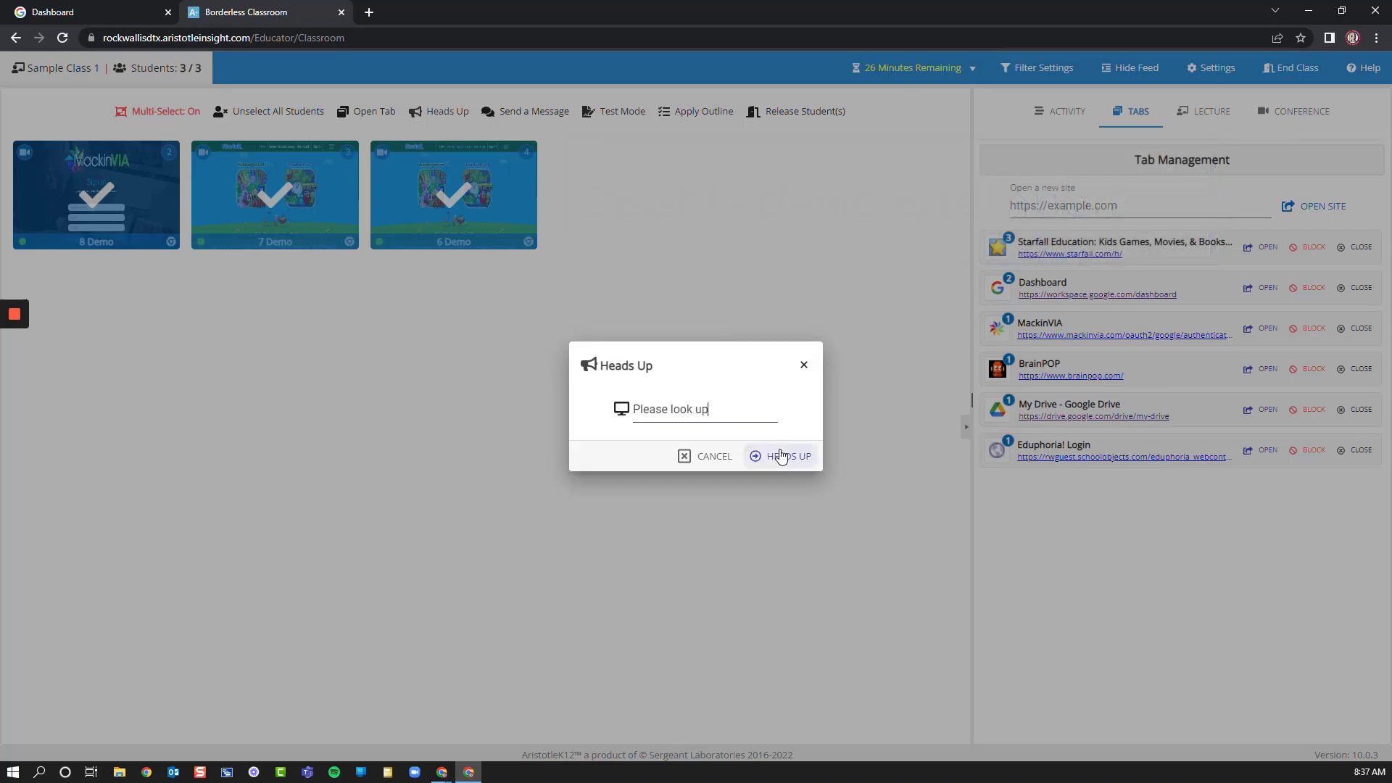
left_click(780, 456)
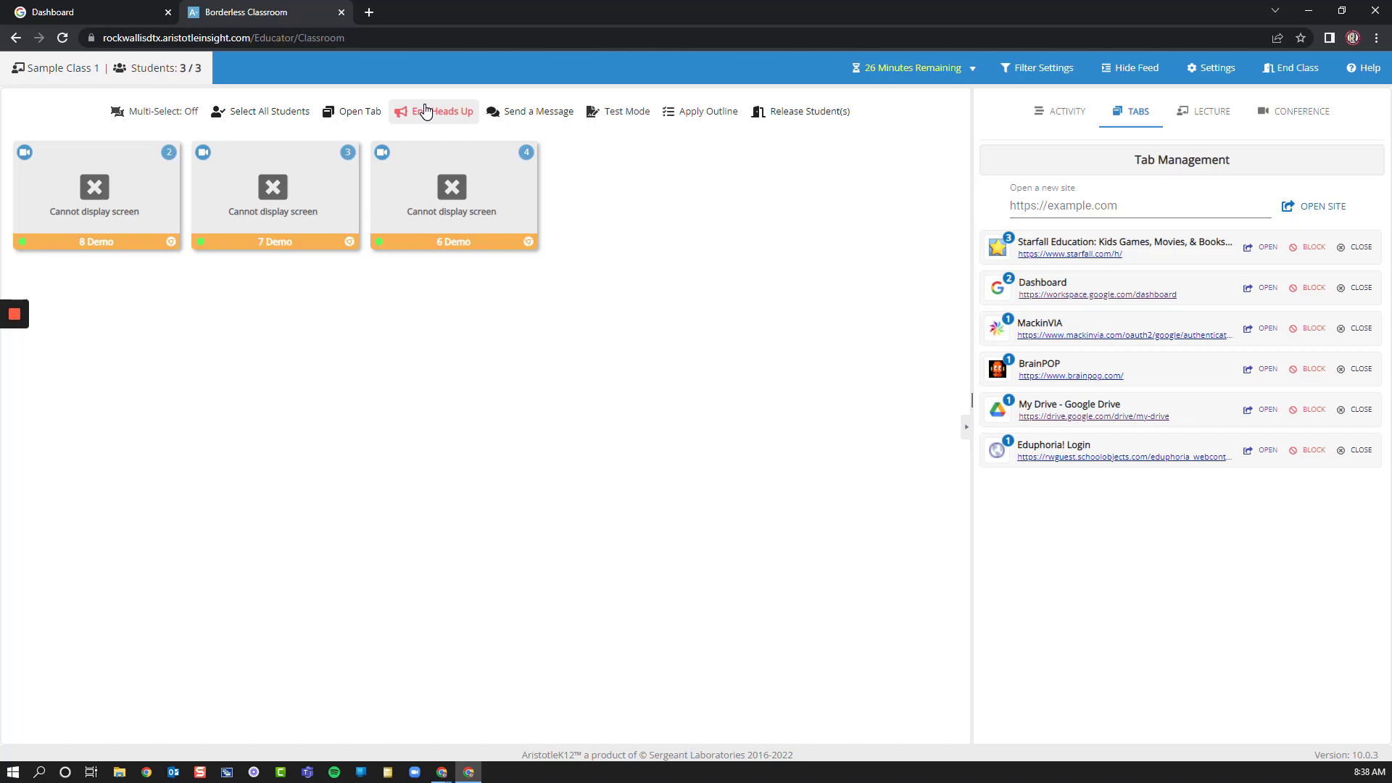
left_click(425, 111)
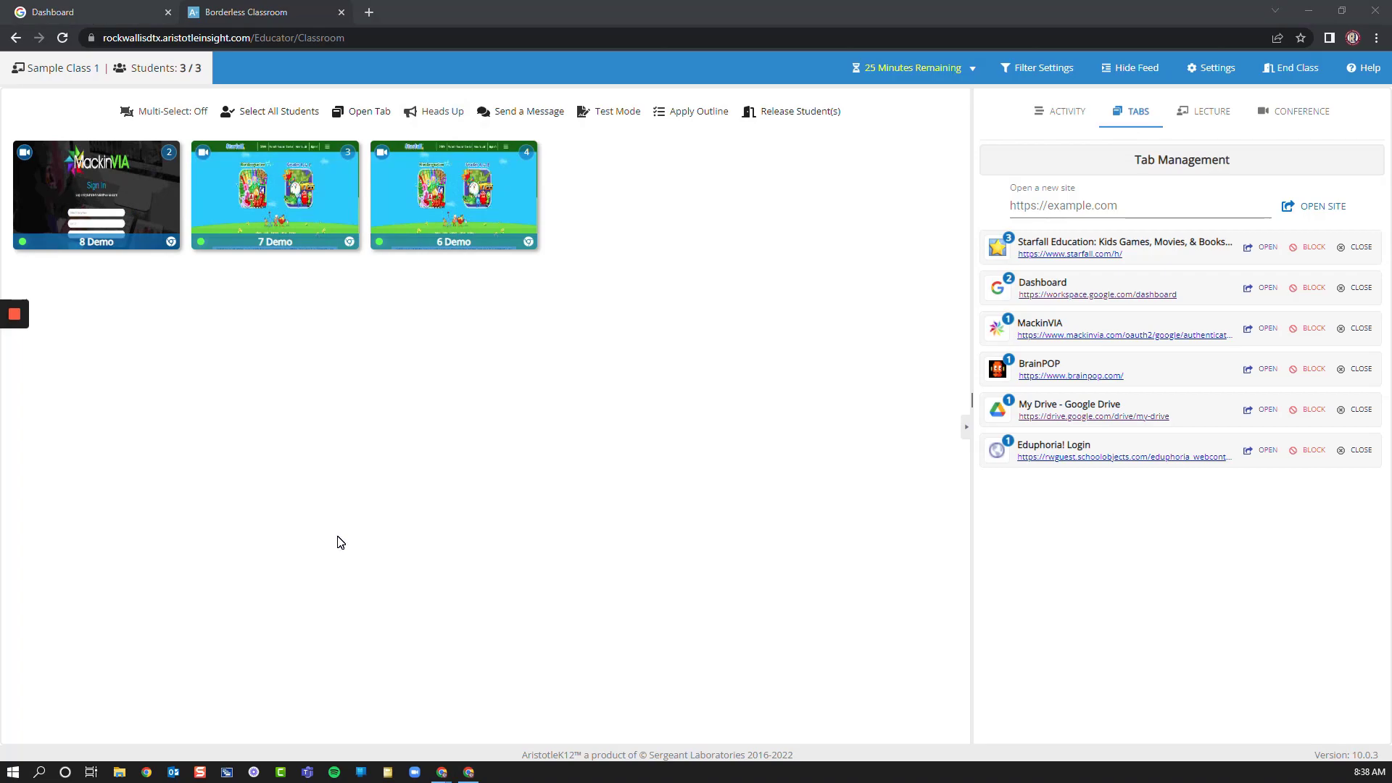
left_click(362, 110)
- Paste the Eduphoria login URL and open it as a new tab for all three students
left_click(646, 403)
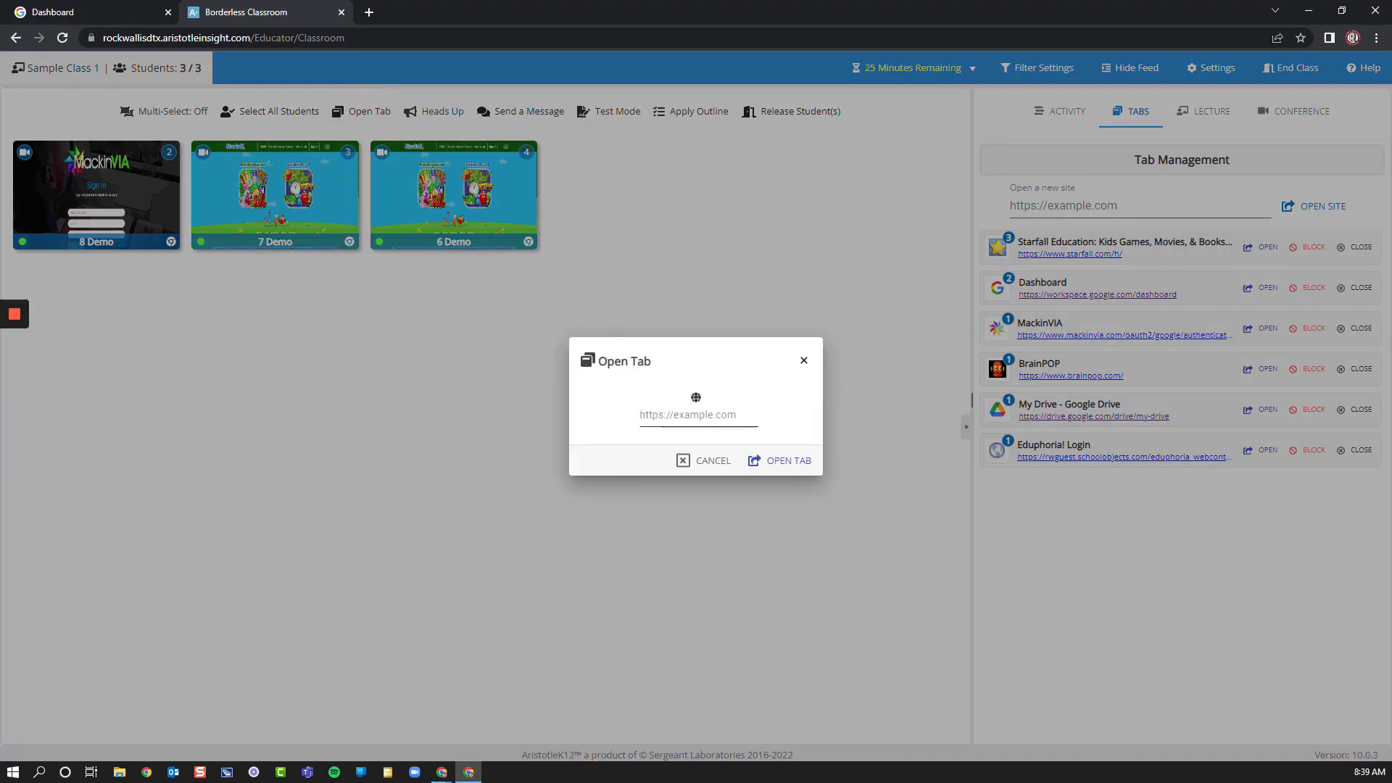
key("ctrl+v")
left_click(790, 460)
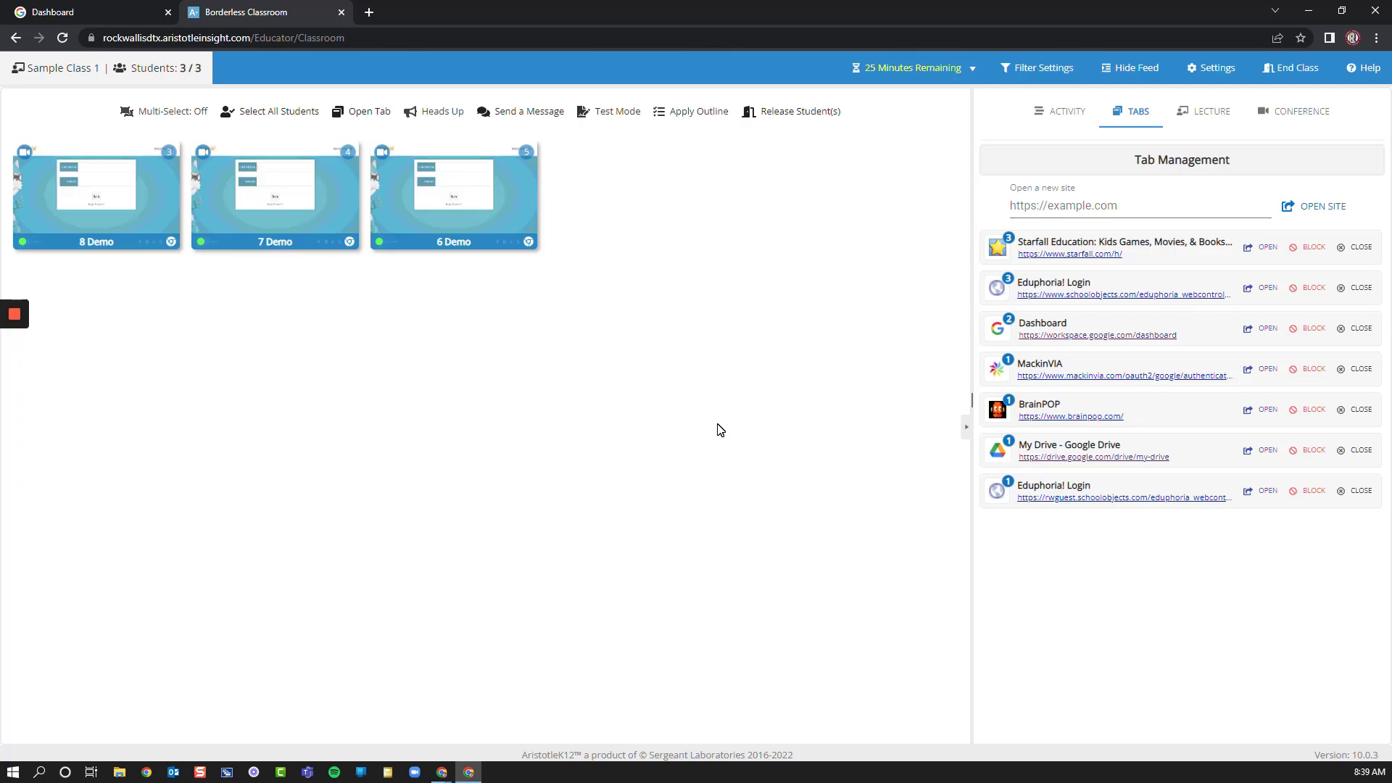
- Run a Full Browser test mode on the Eduphoria login page, then end the test
left_click(617, 112)
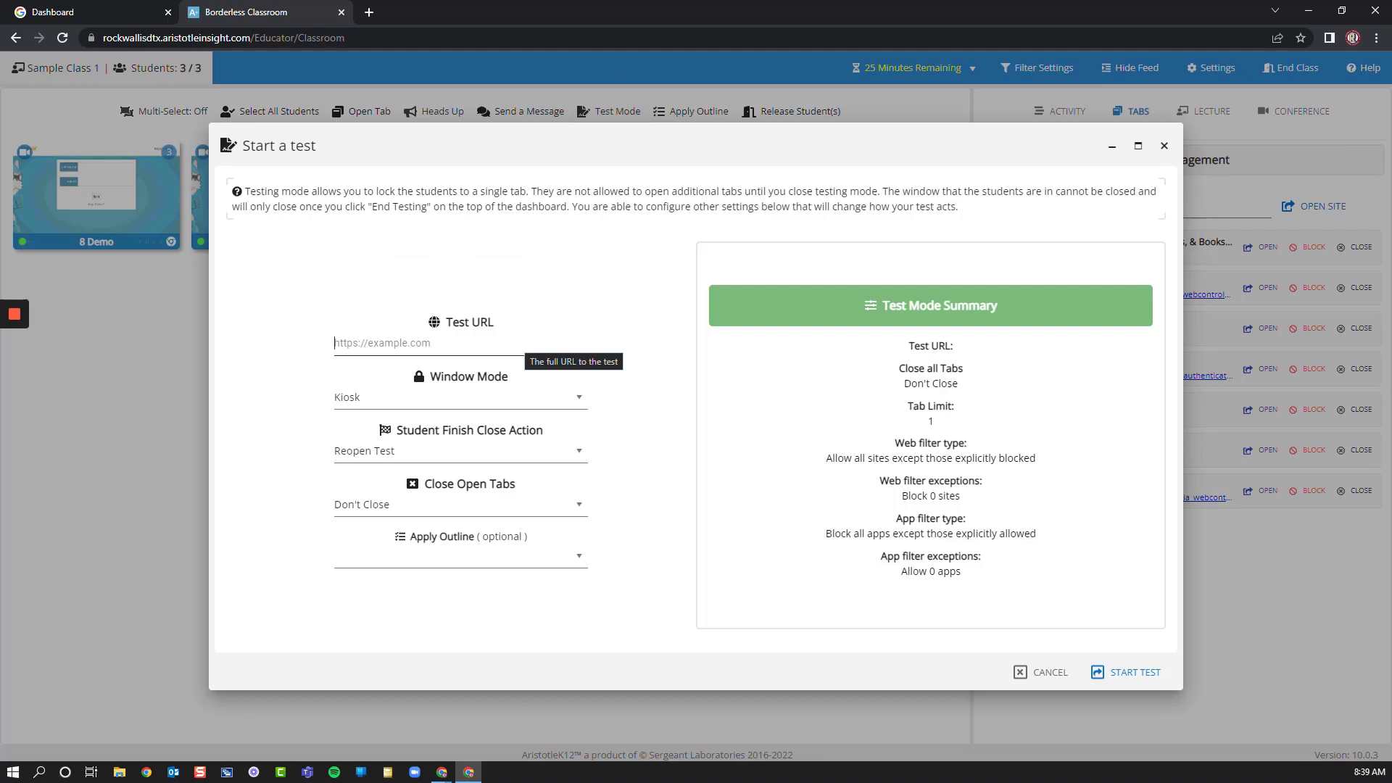
type("https://www.schoolobjects.com/eduphoria_webcontrols/login.aspx?studentOrgCustomerId=ROC-22005205-5E0")
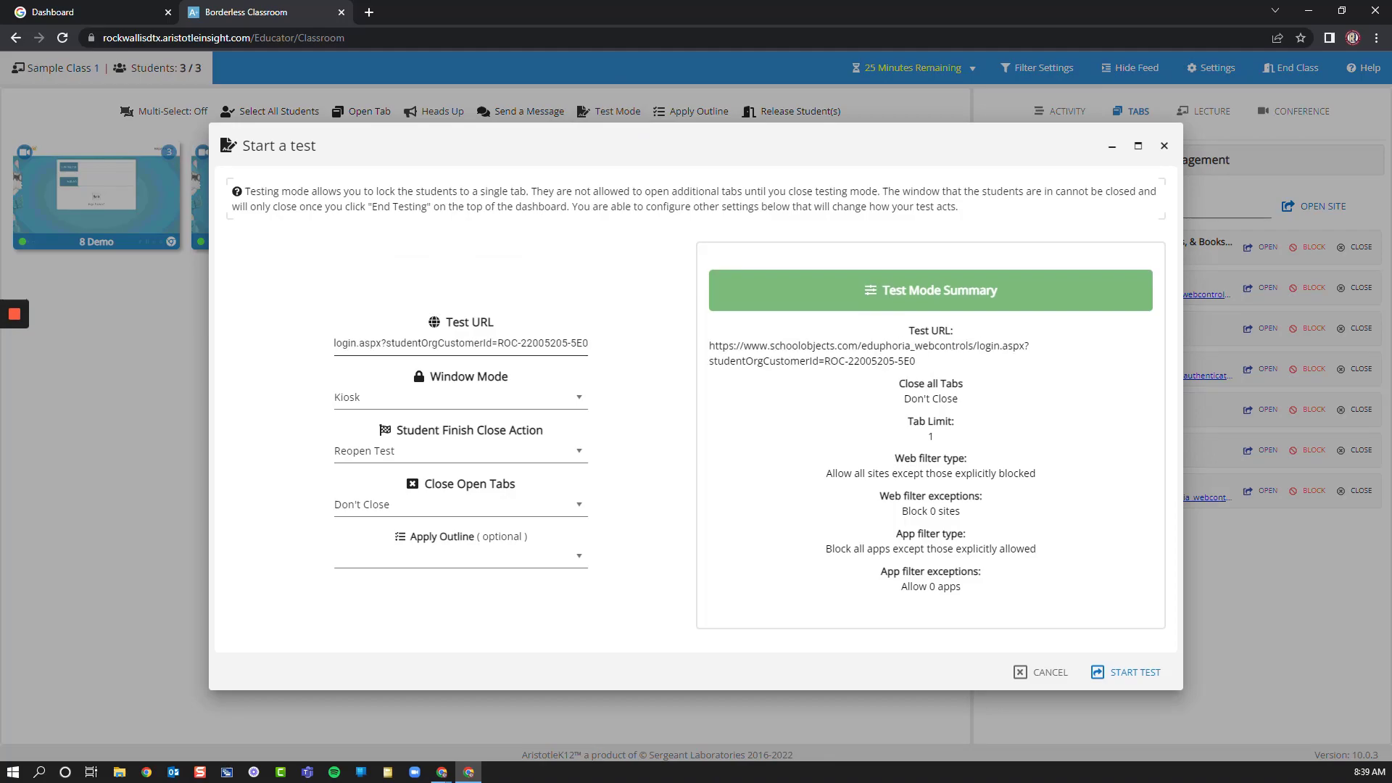
left_click(517, 399)
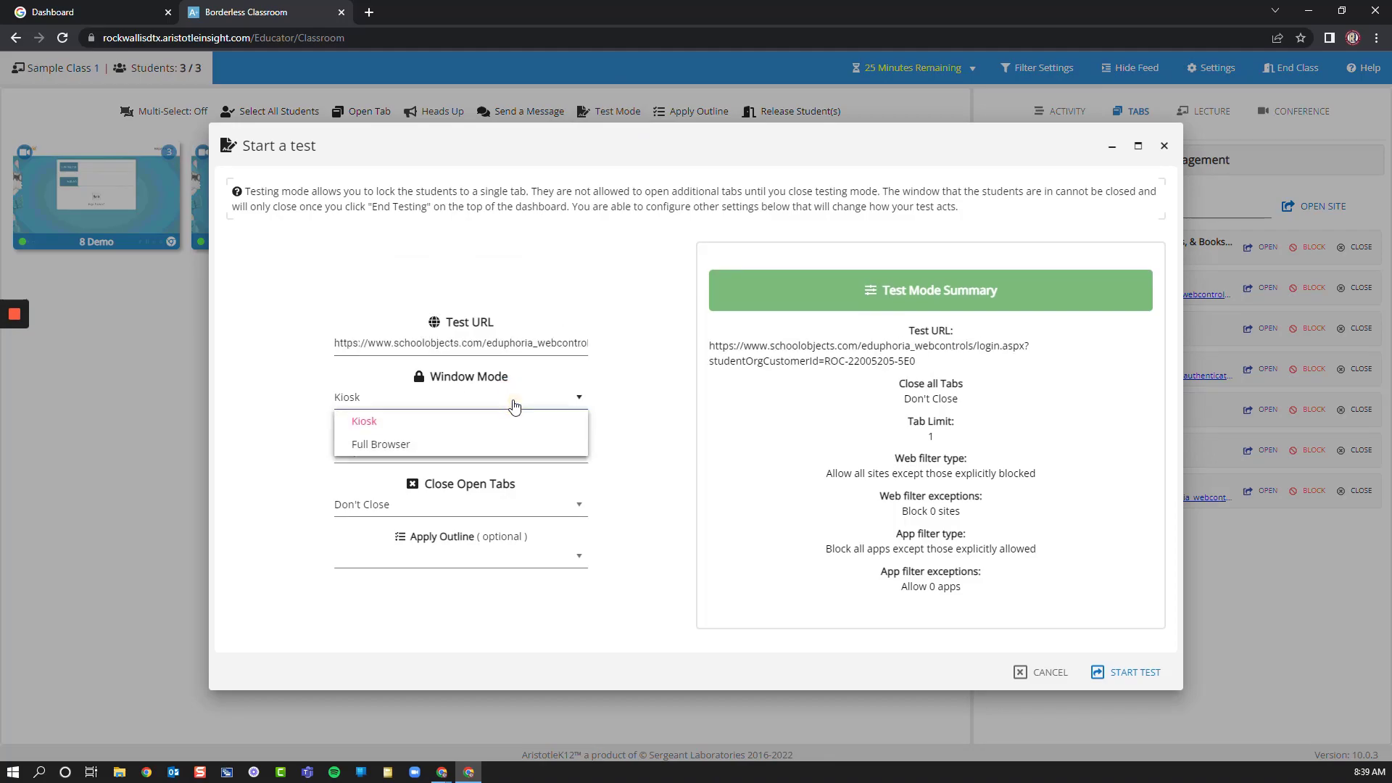
left_click(463, 447)
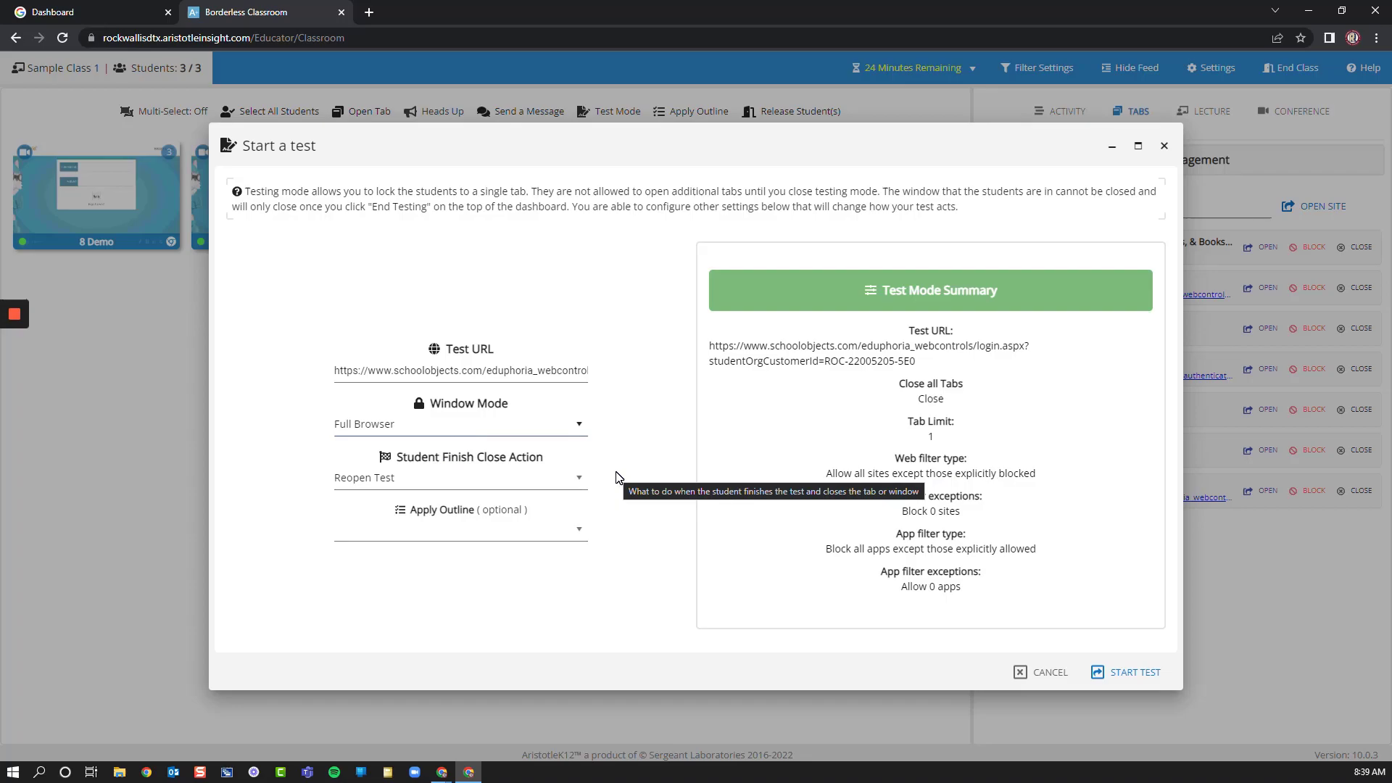
left_click(1152, 672)
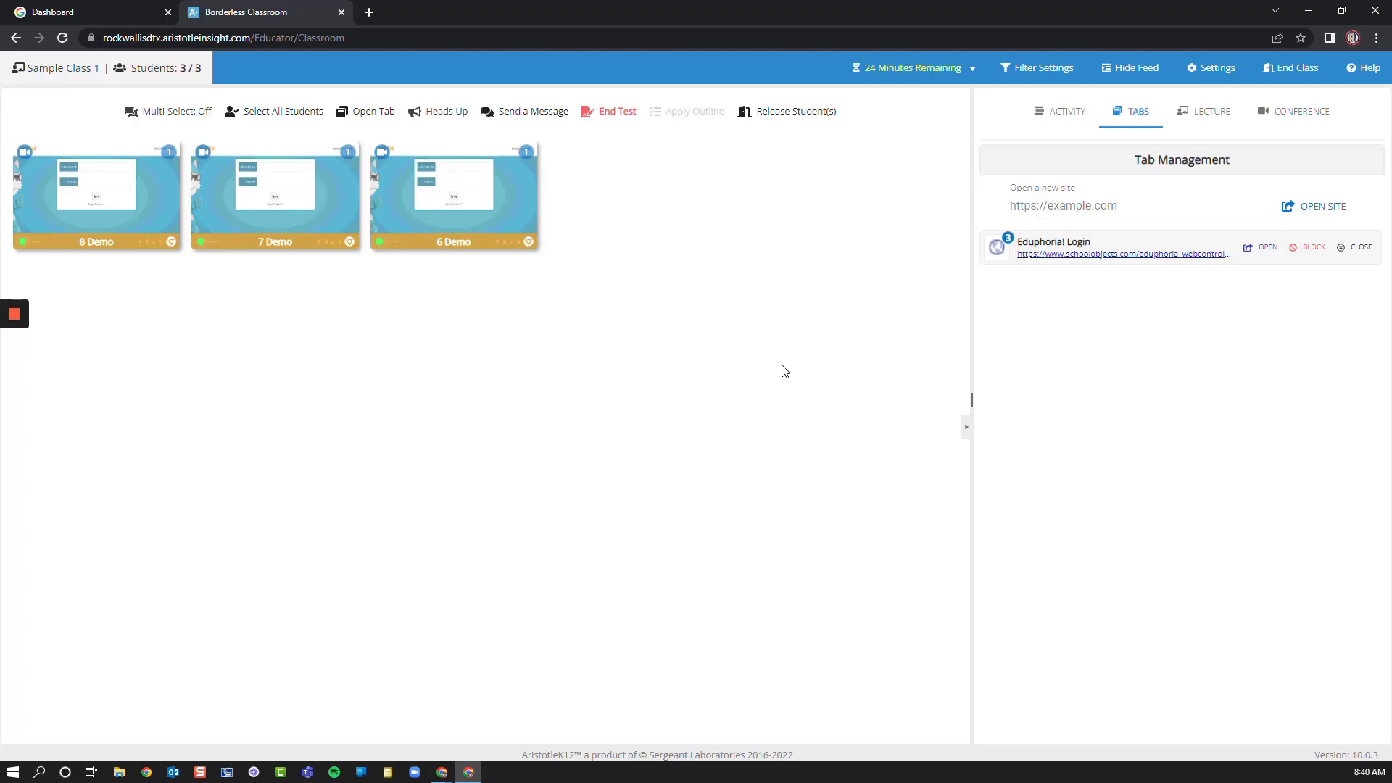
left_click(615, 116)
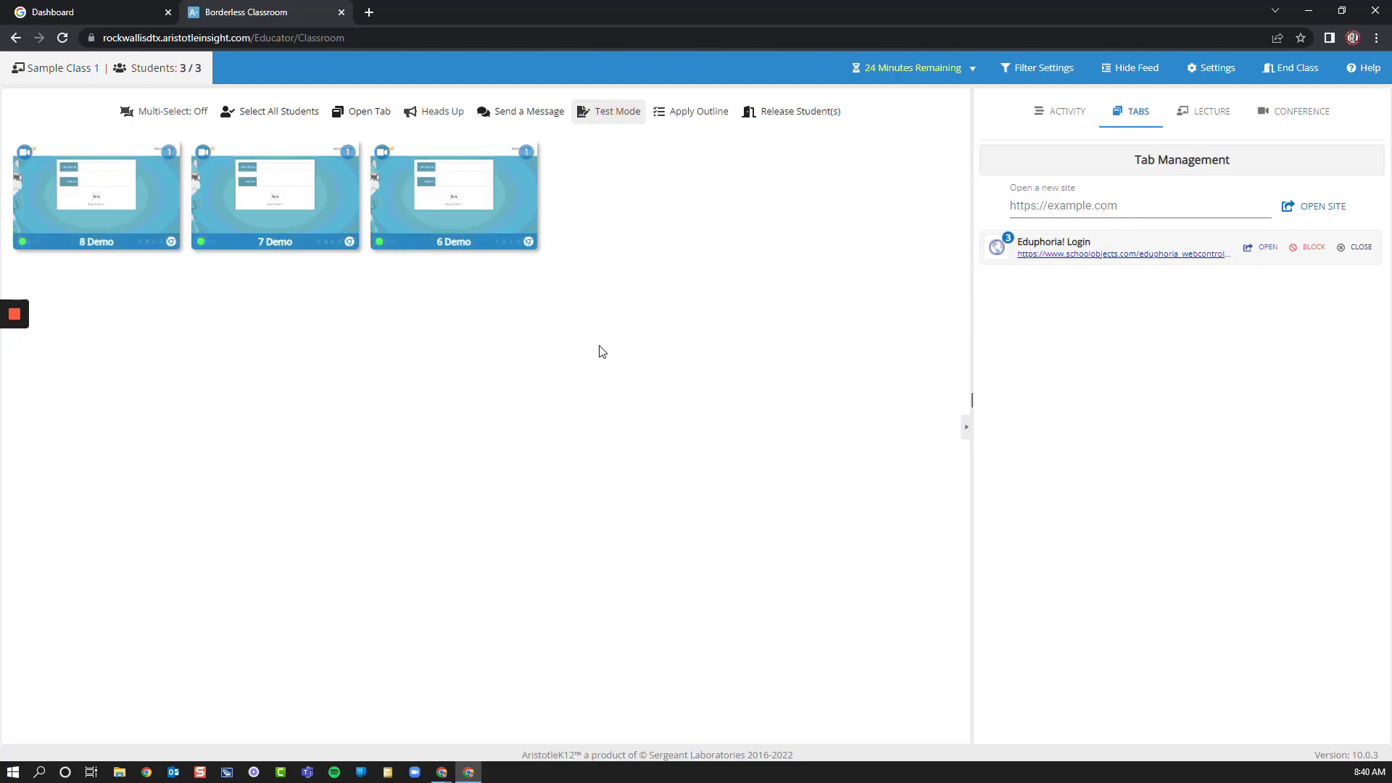
left_click(695, 116)
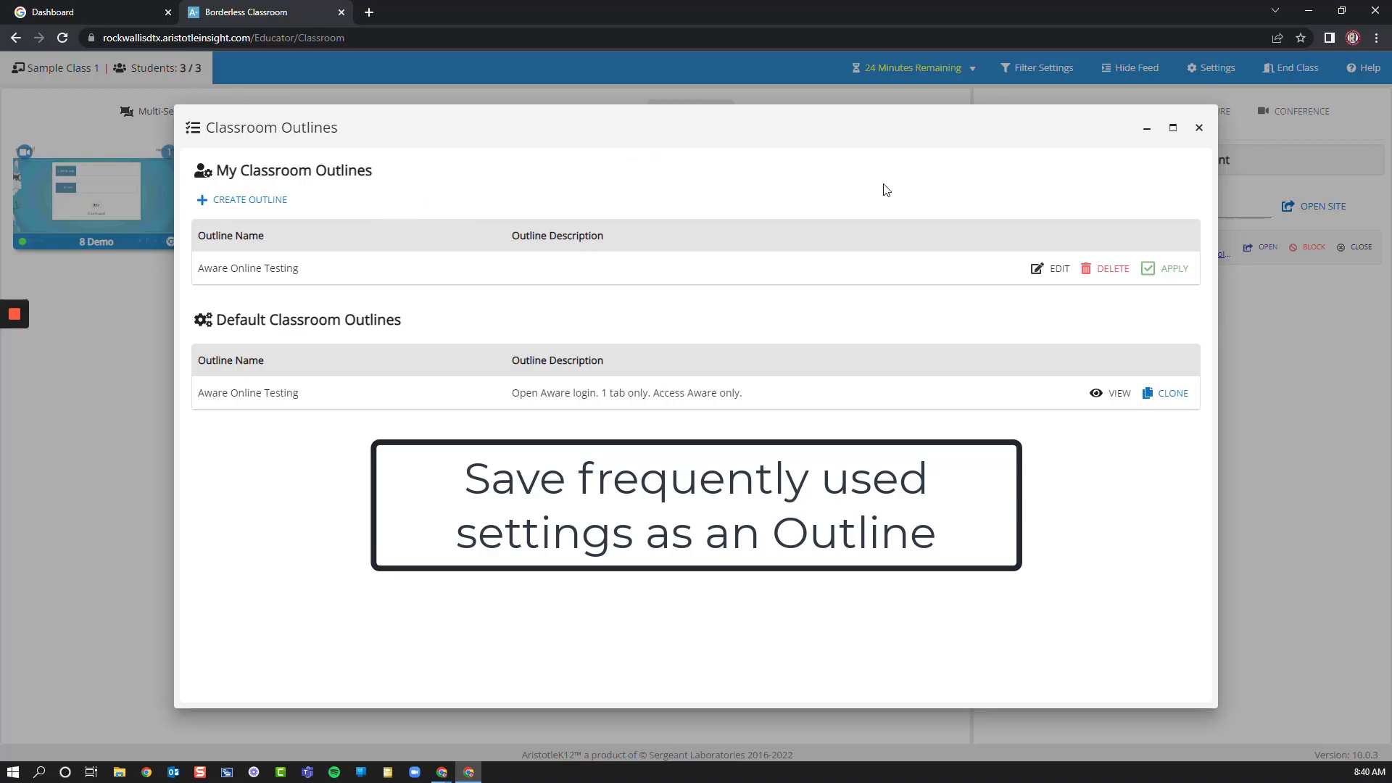
left_click(1168, 271)
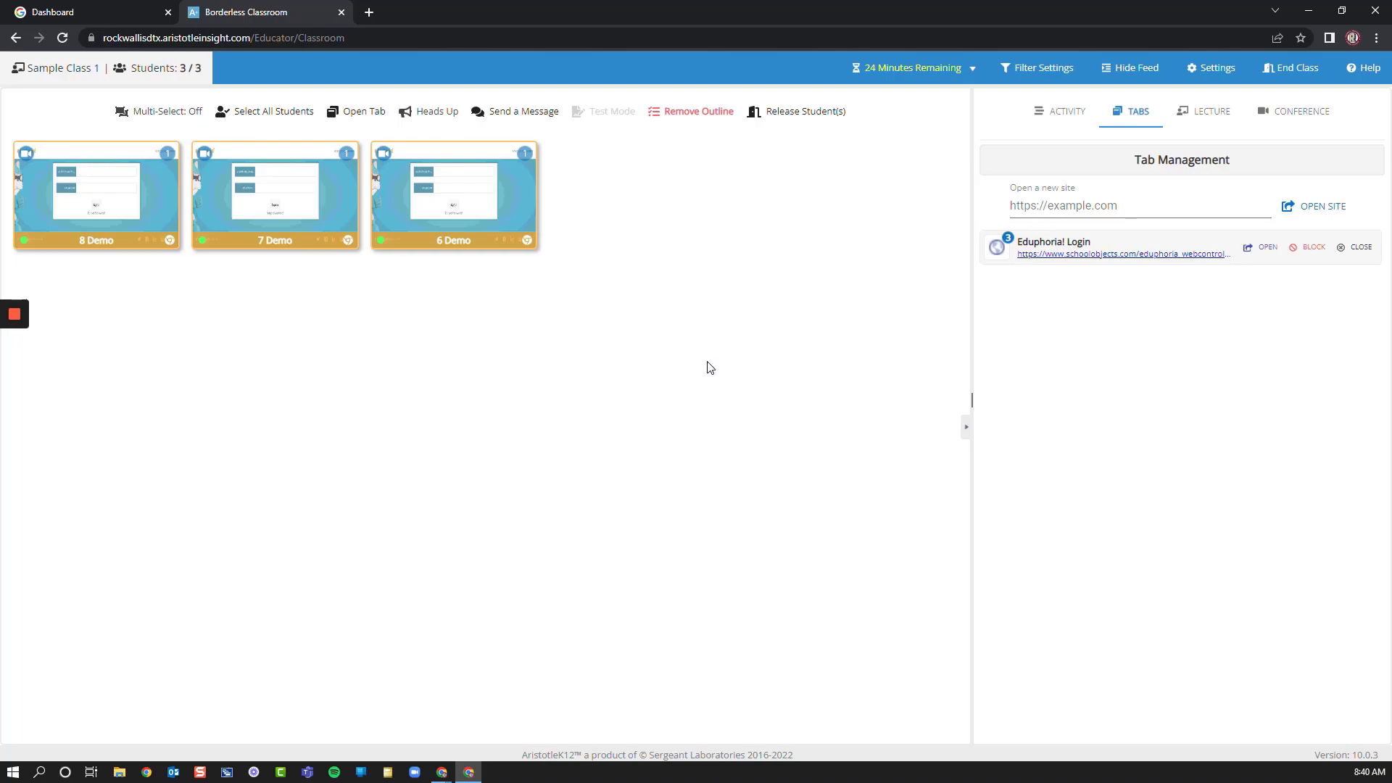
left_click(707, 114)
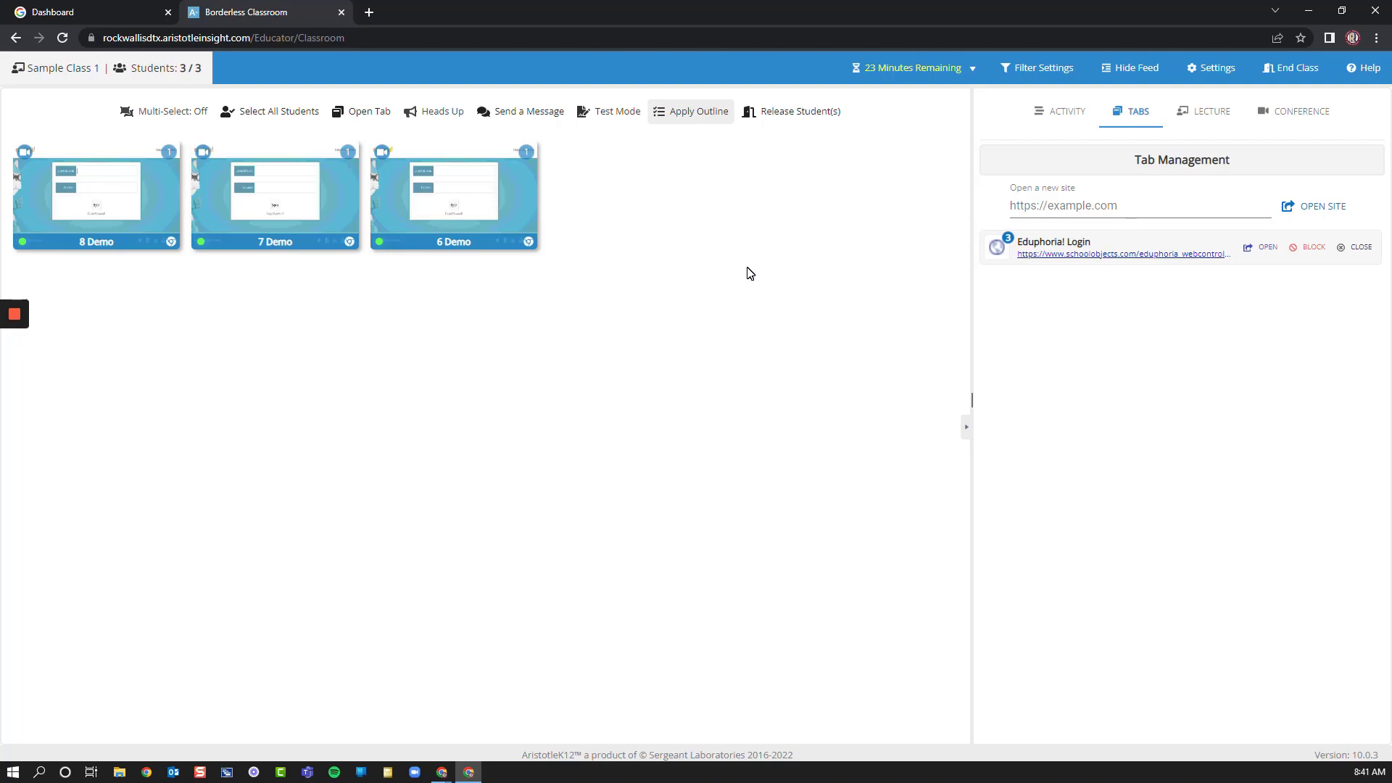
left_click(1208, 69)
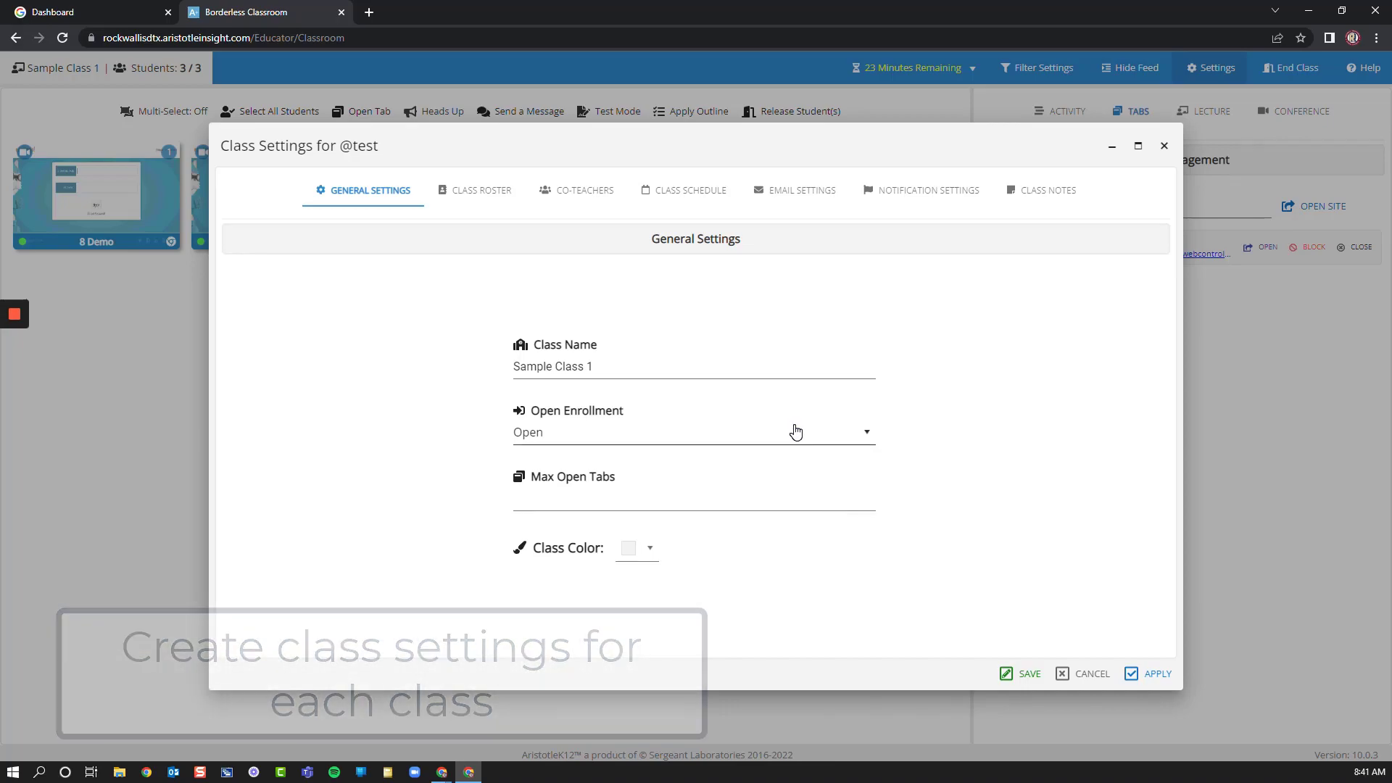
left_click(648, 548)
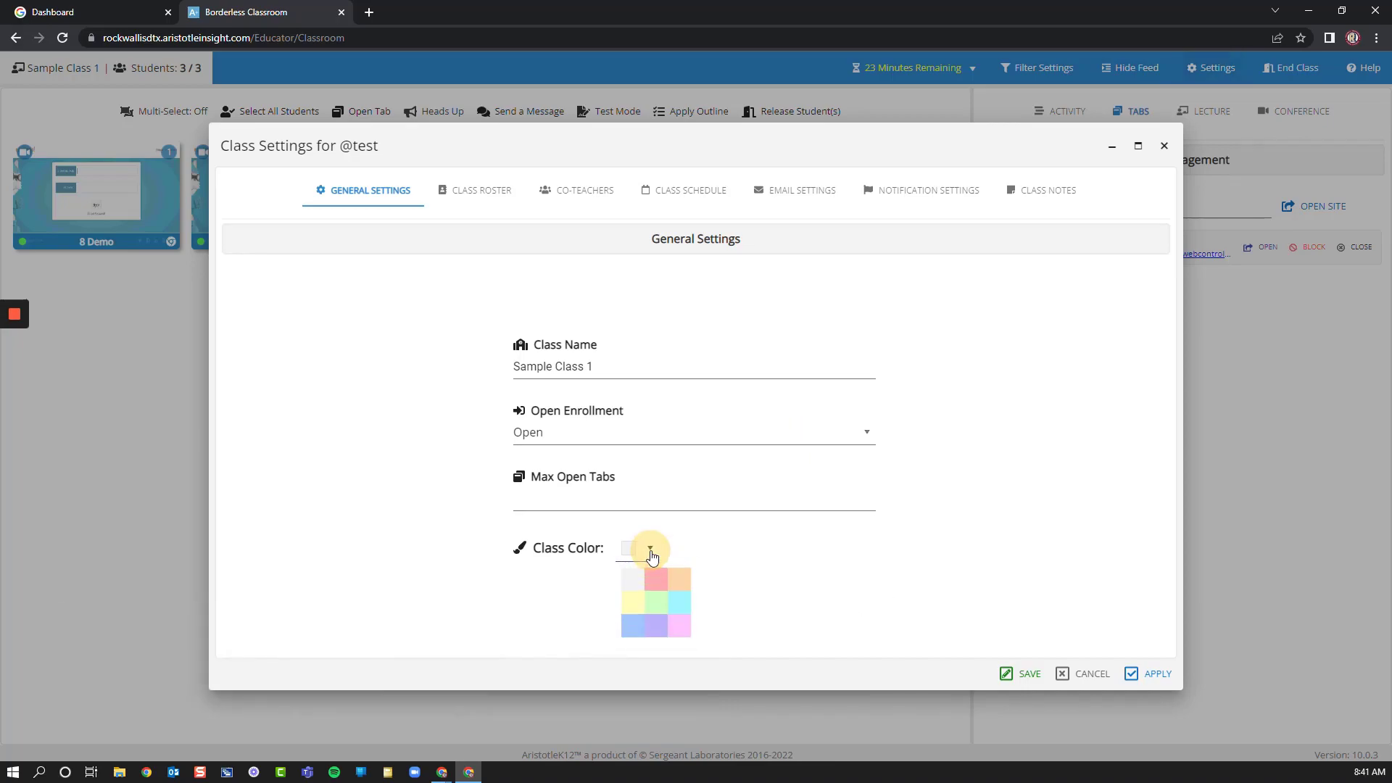
left_click(765, 586)
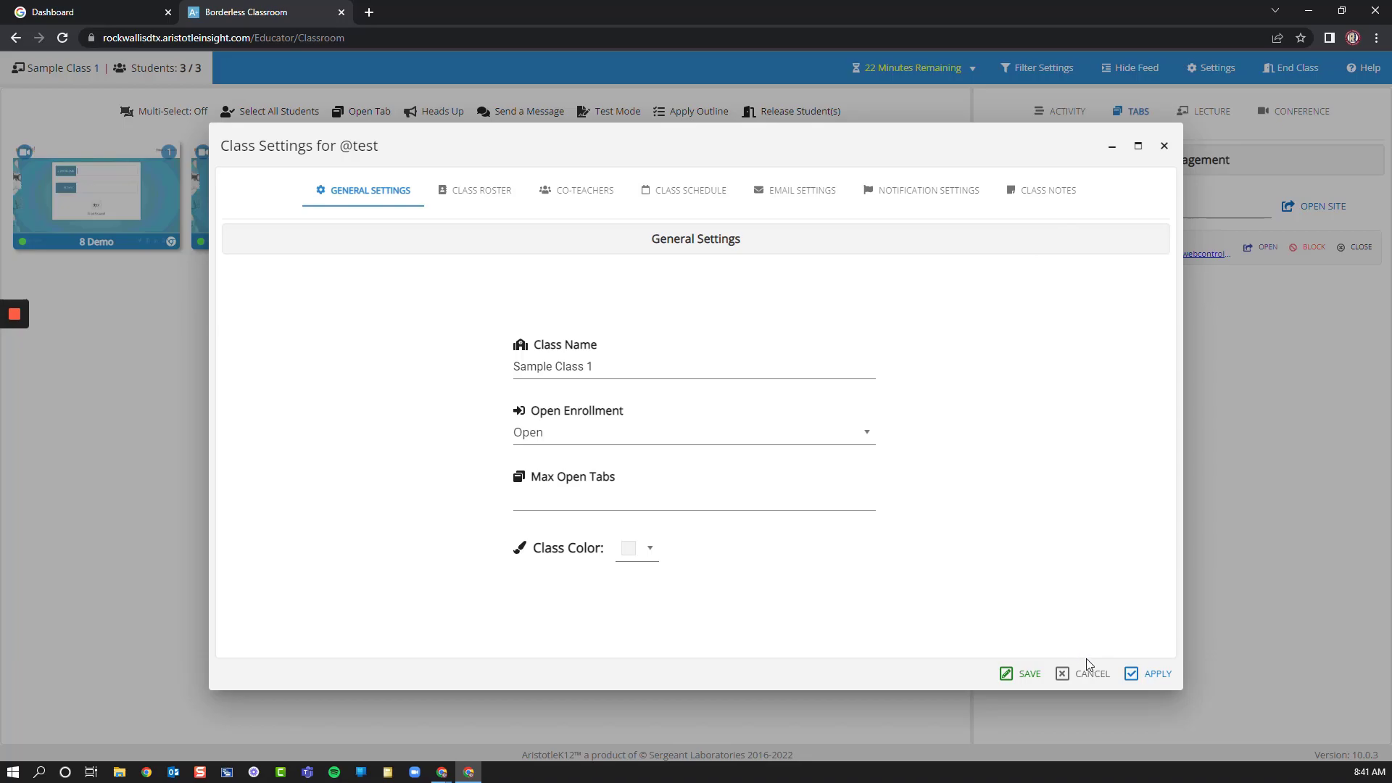
left_click(1095, 676)
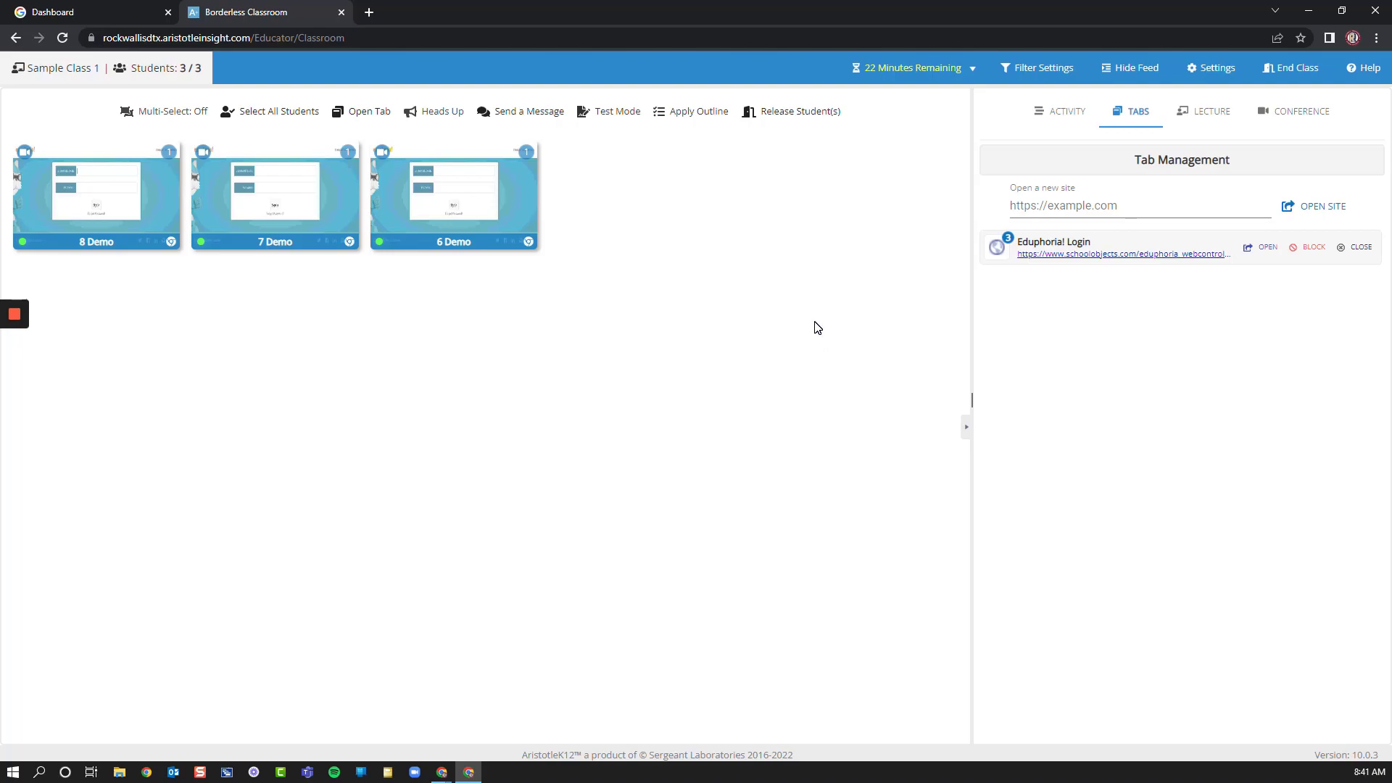
- End the Sample Class 1 session, then reopen Sample Class 1 from the classes dashboard
left_click(1294, 72)
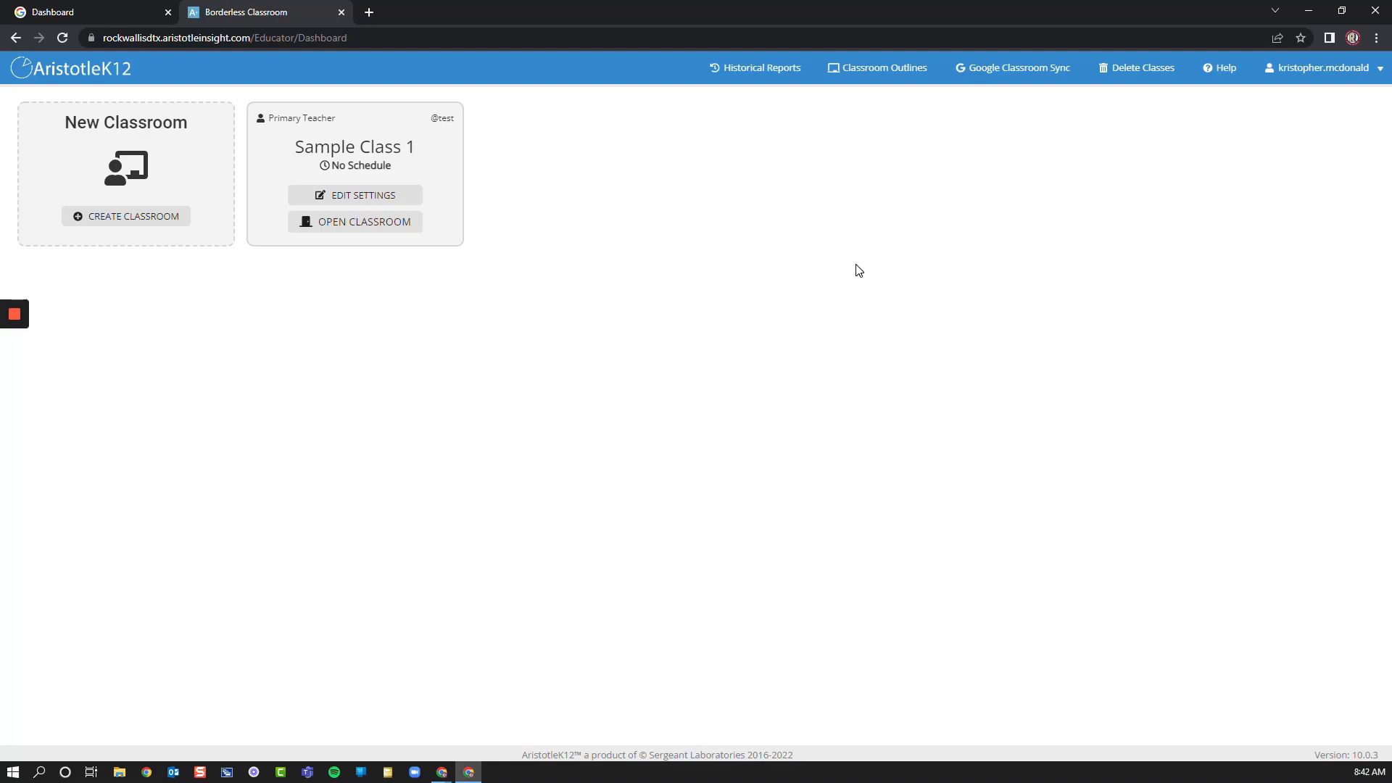
left_click(380, 221)
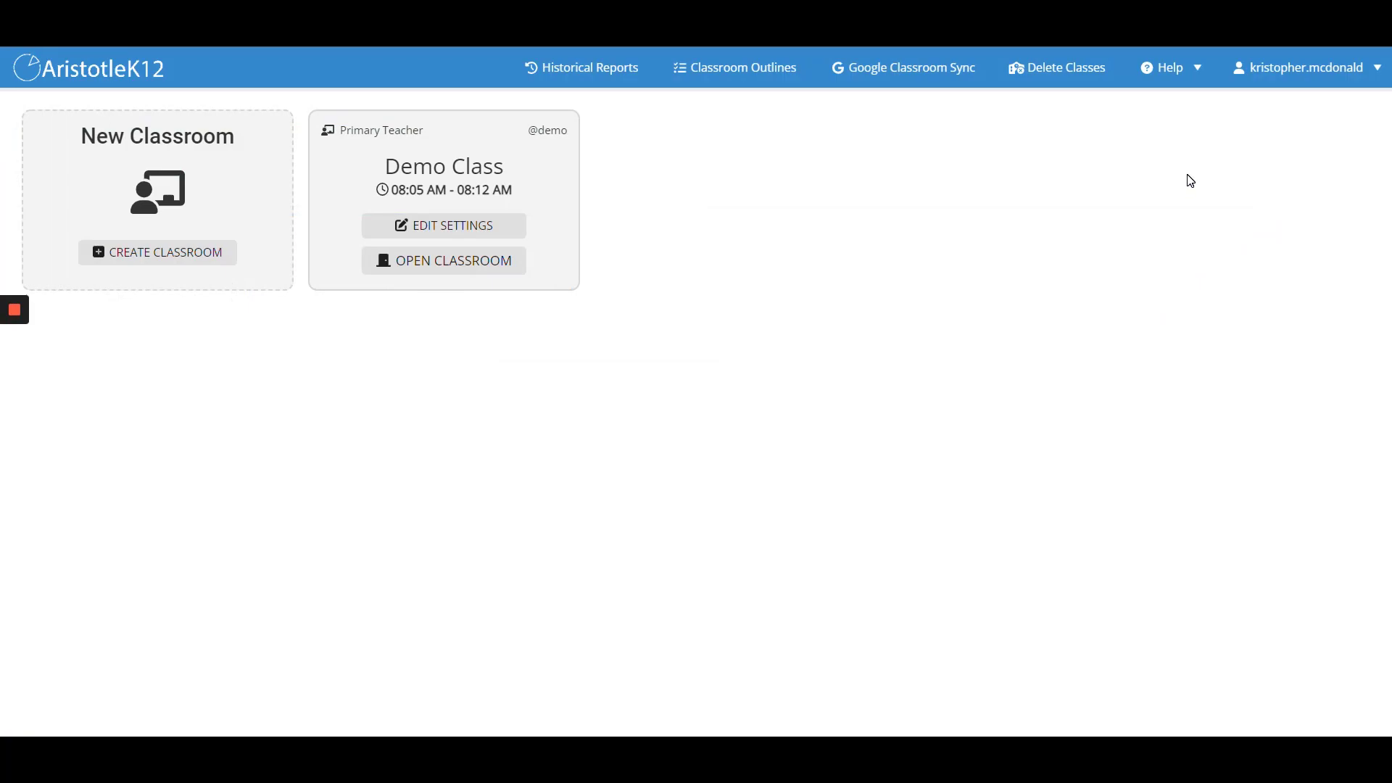
- Open Help > Tutorial, jump to the Login section, and advance to the custom-logins tip (2/2)
left_click(1200, 79)
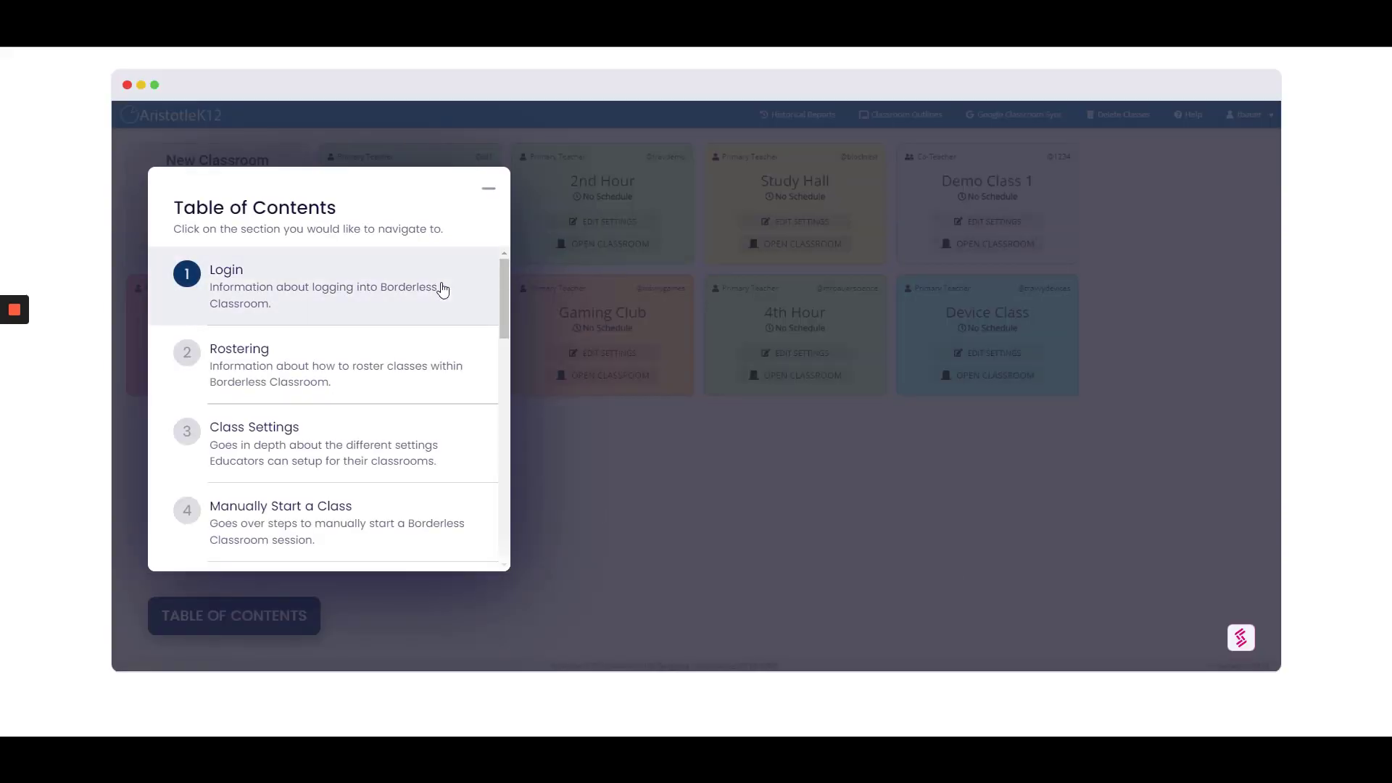
scroll(439, 291, "down", 3)
scroll(435, 294, "up", 3)
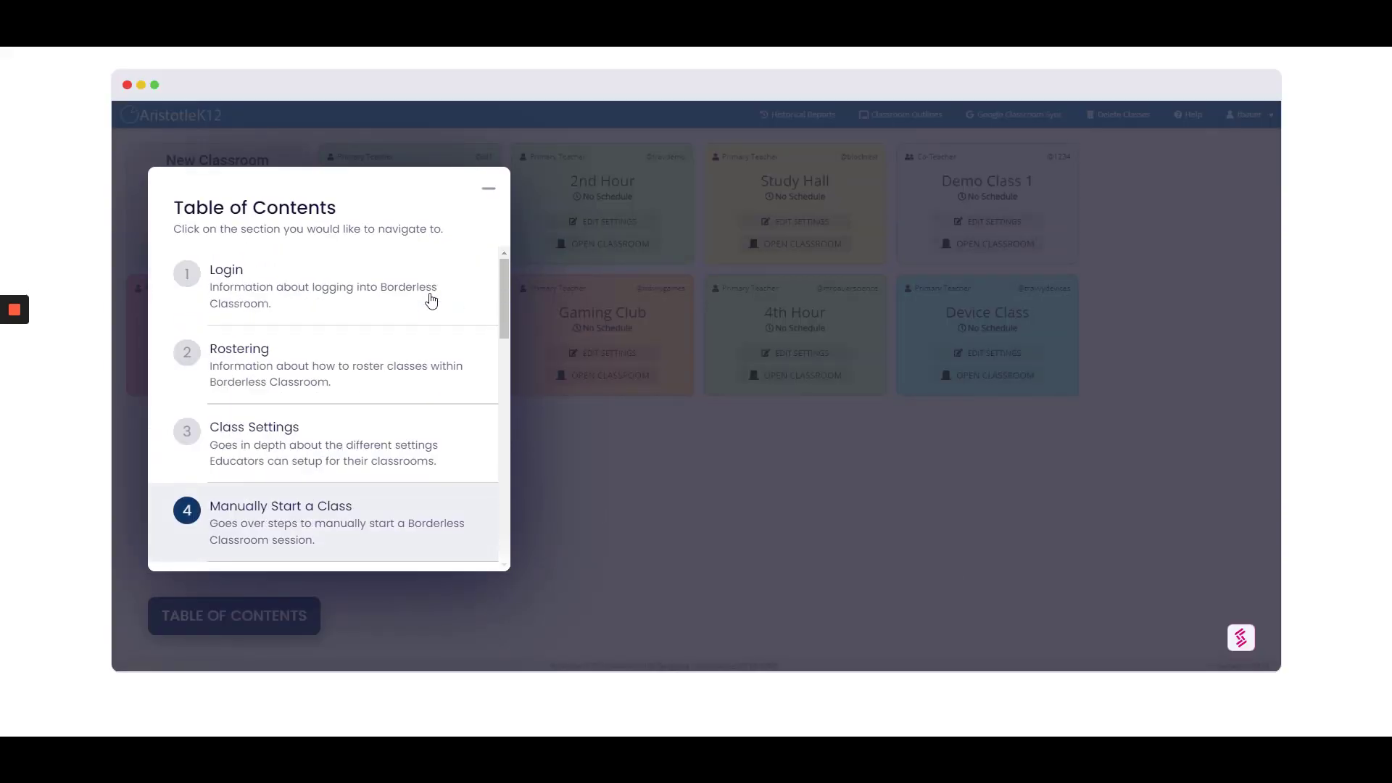
left_click(358, 296)
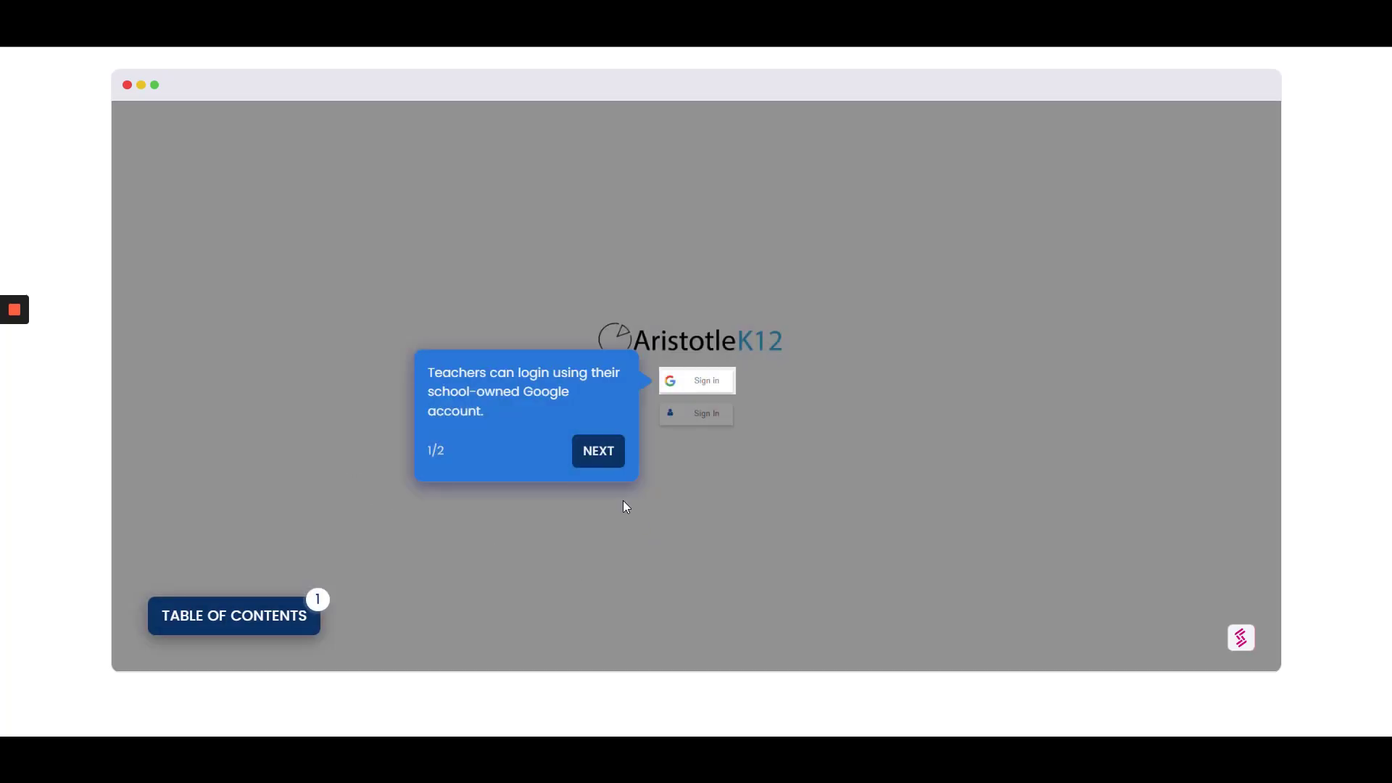
left_click(612, 453)
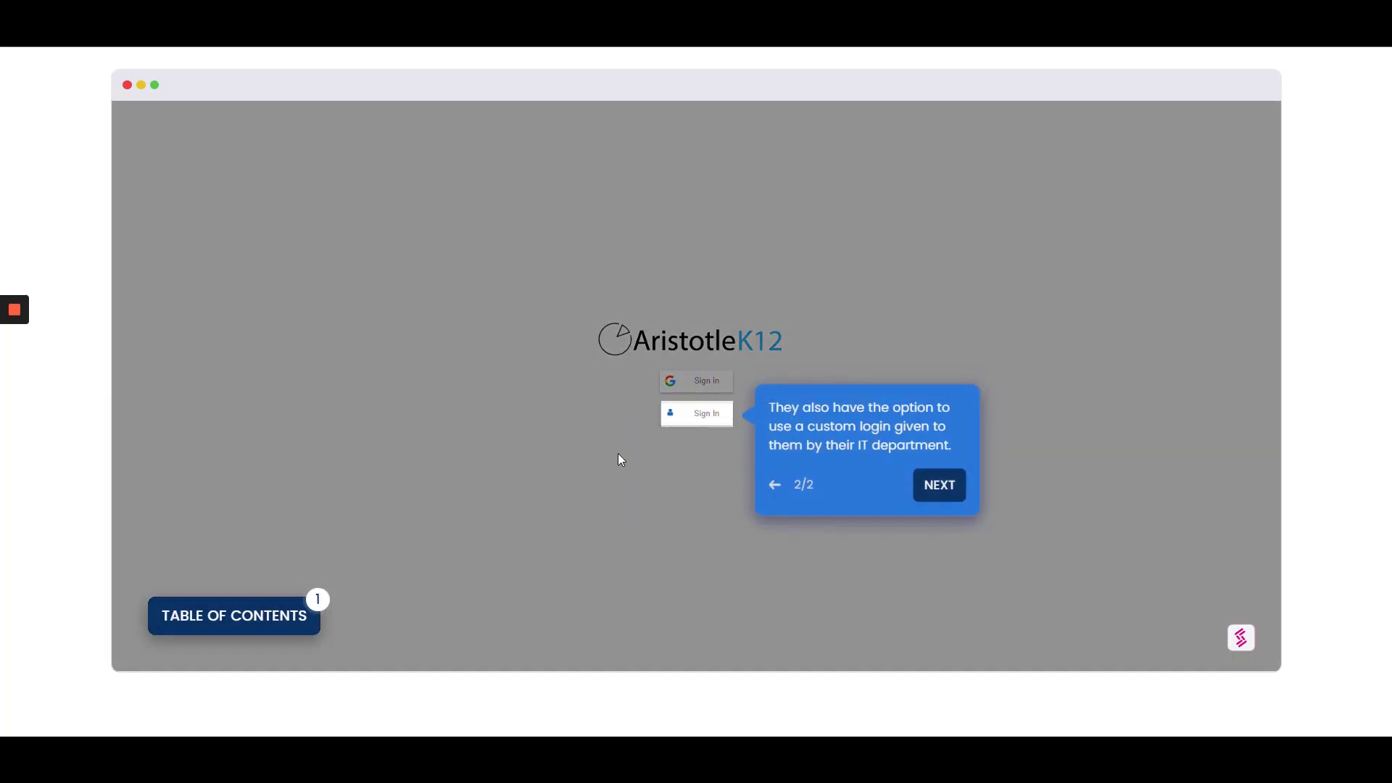